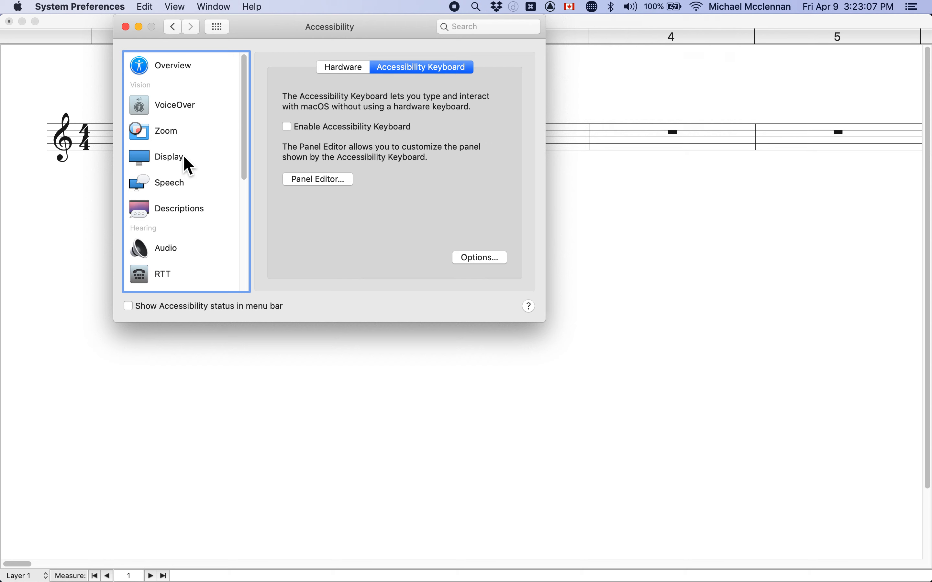
left_click(180, 193)
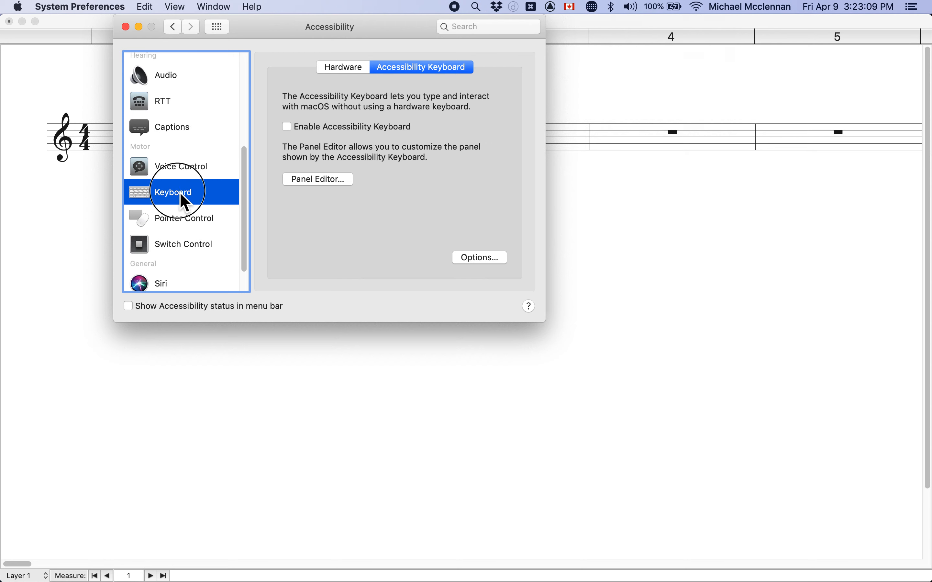
scroll(185, 202, "up", 5)
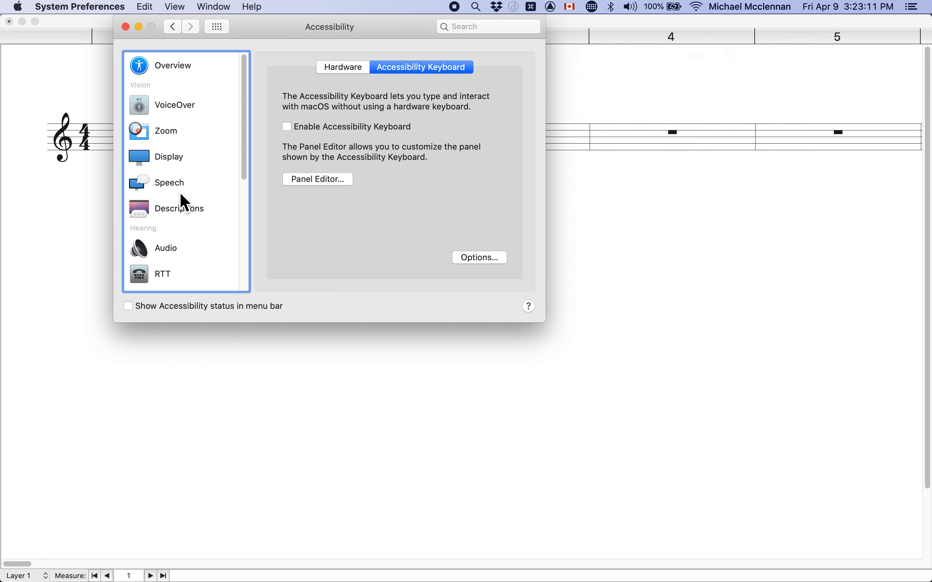
left_click(218, 28)
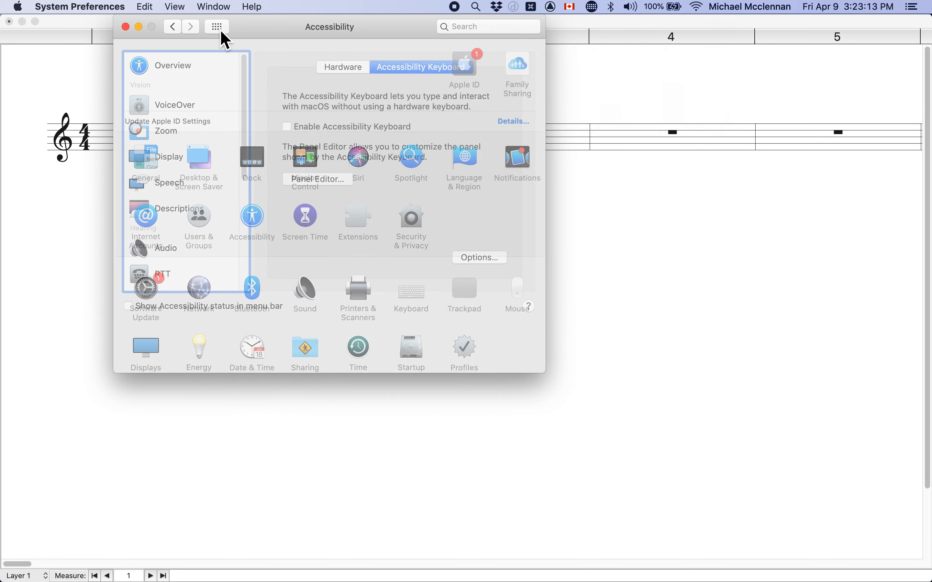
left_click(126, 27)
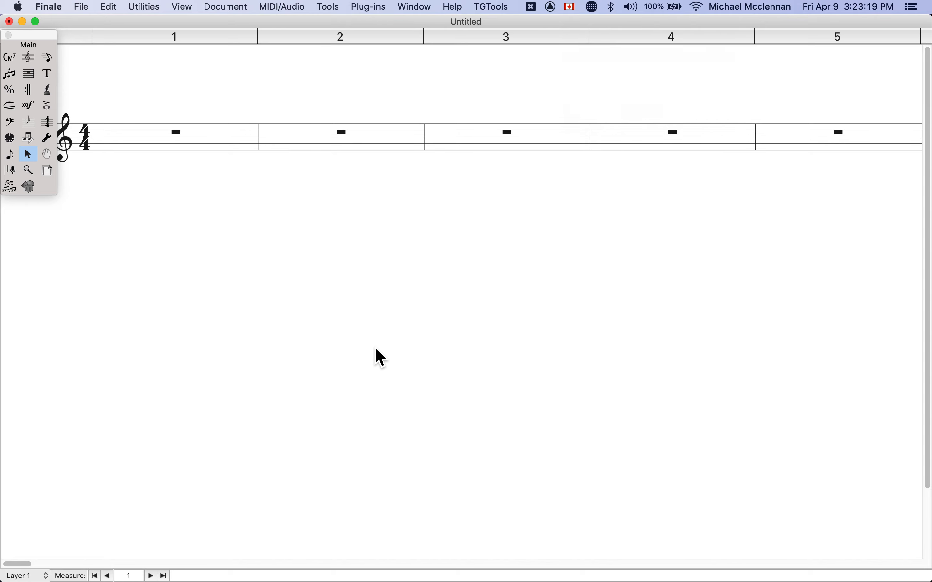
- Open the Keyboard settings in System Preferences and examine the input source menu with keyboard and emoji viewers enabled
mouse_move(183, 570)
left_click(128, 559)
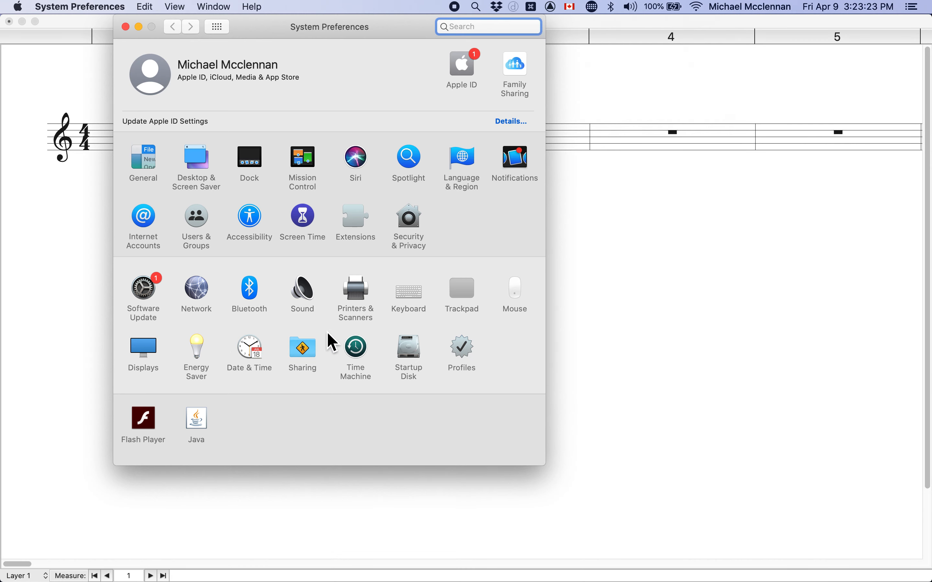
left_click(419, 296)
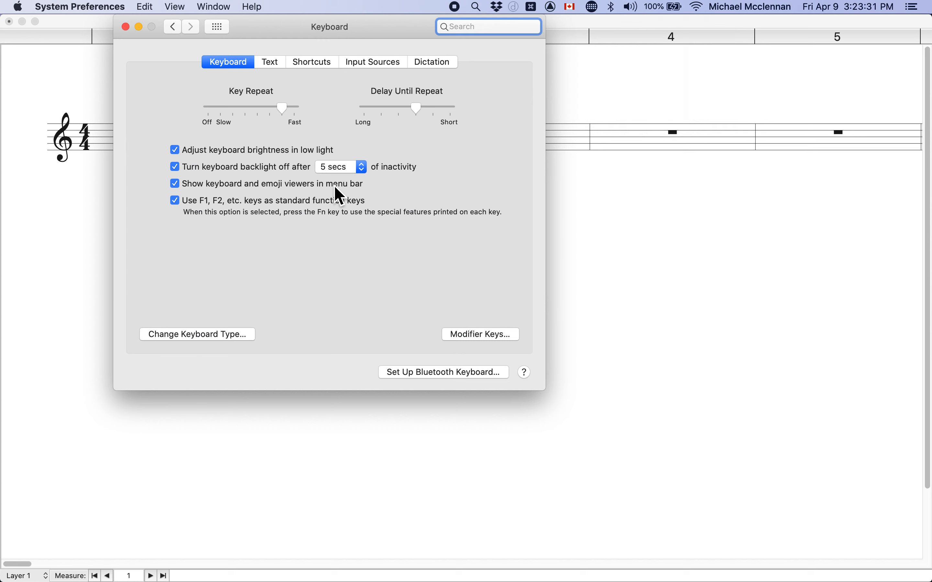
left_click(177, 188)
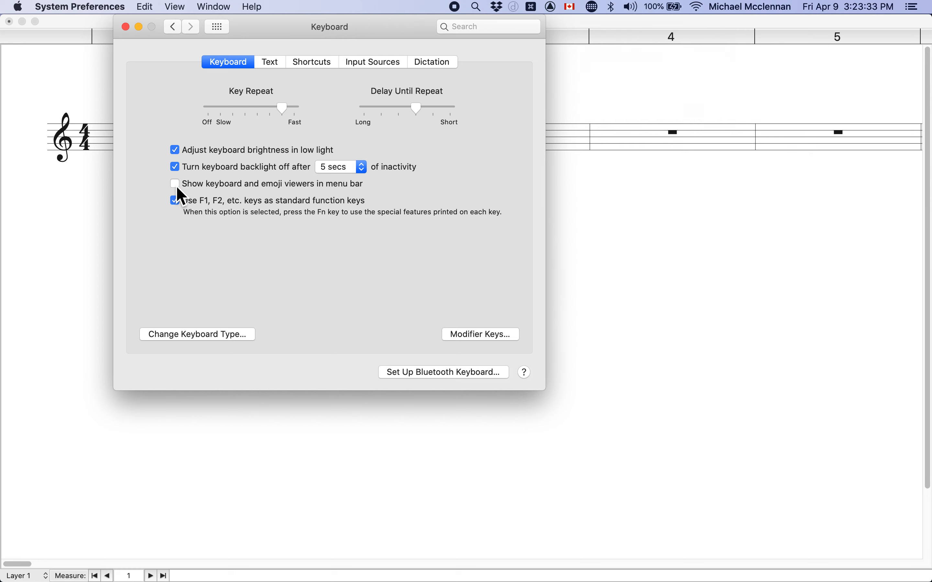
left_click(572, 7)
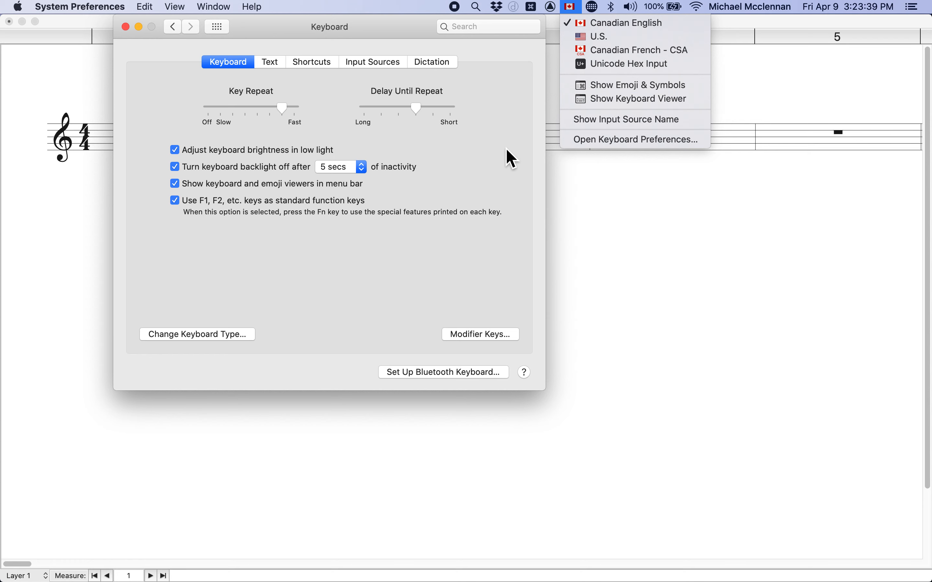
- Turn off the keyboard and emoji viewers in the menu bar, check the input source menu, and turn them back on
left_click(356, 188)
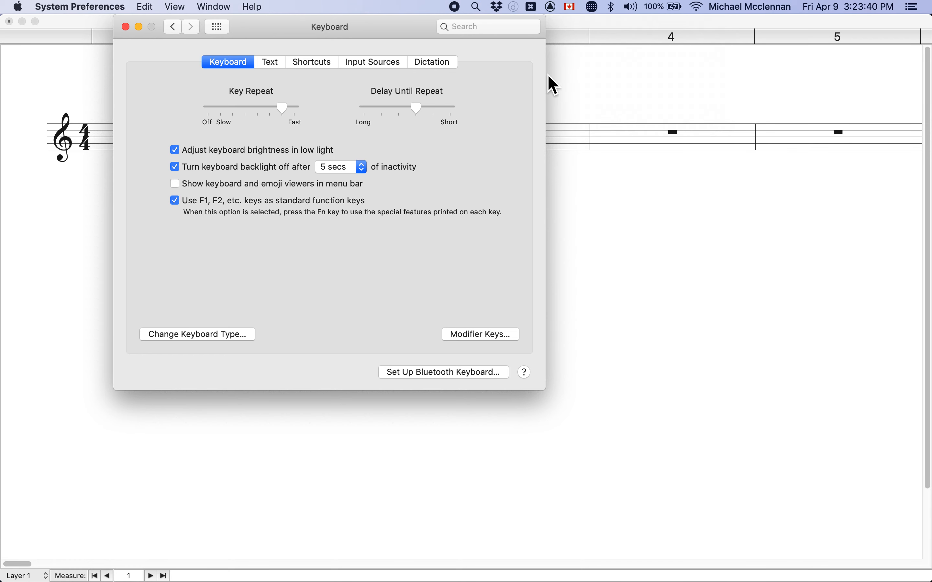
left_click(572, 7)
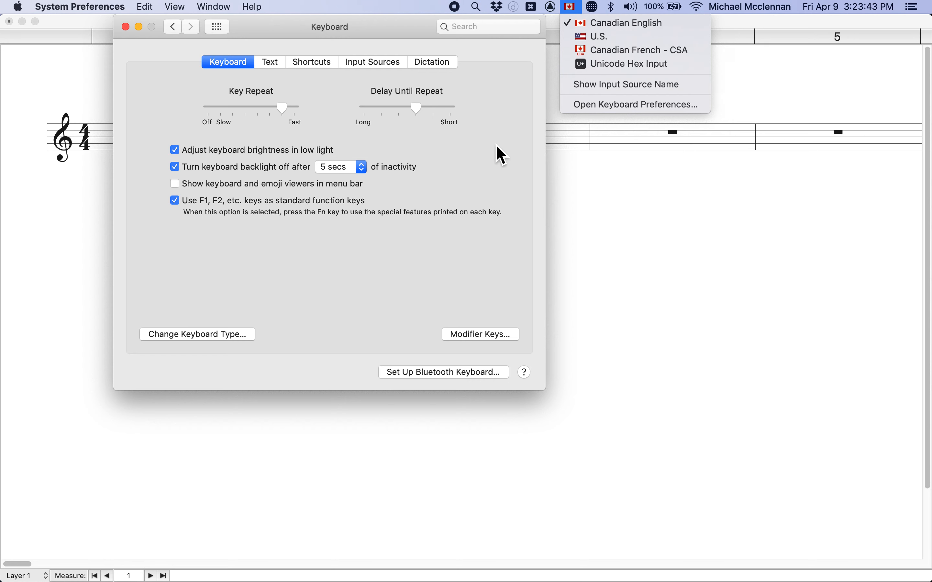
left_click(357, 186)
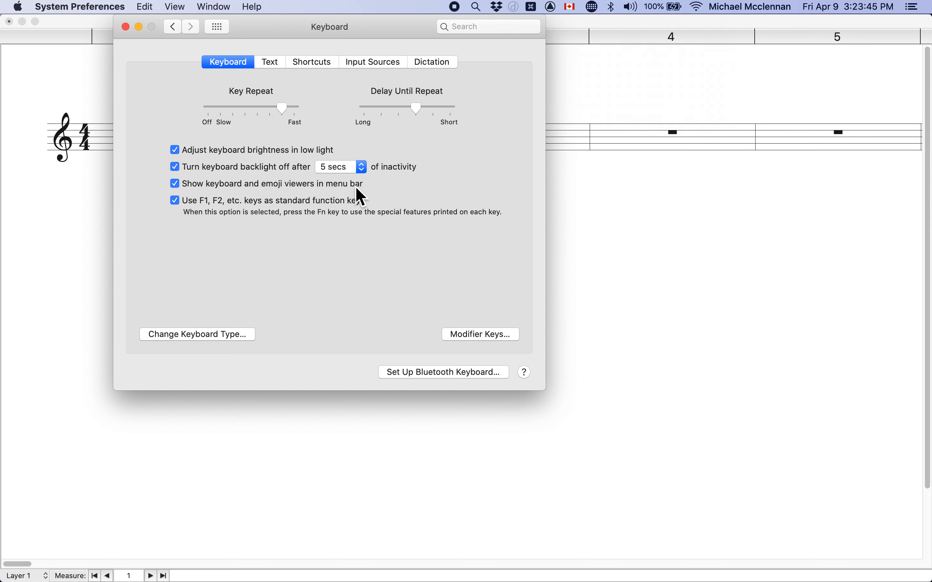
- Enable the Accessibility Keyboard in the Accessibility keyboard settings and place it below the preferences window
left_click(225, 31)
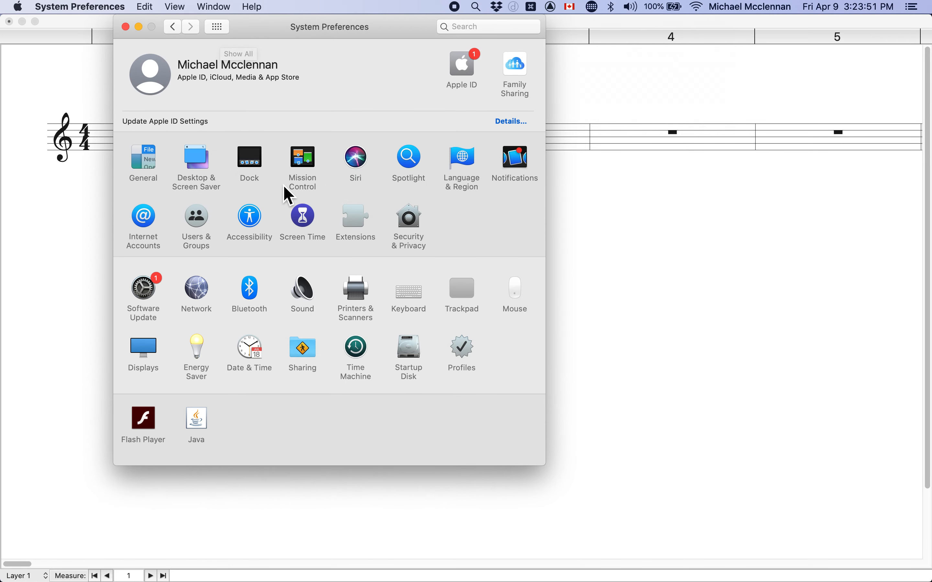
left_click(256, 226)
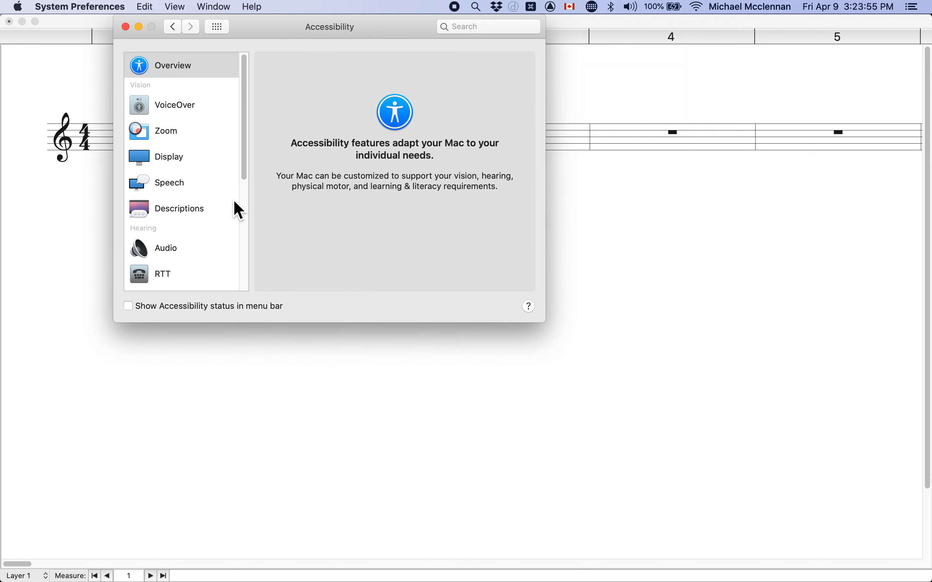
scroll(239, 211, "down", 2)
scroll(238, 211, "down", 5)
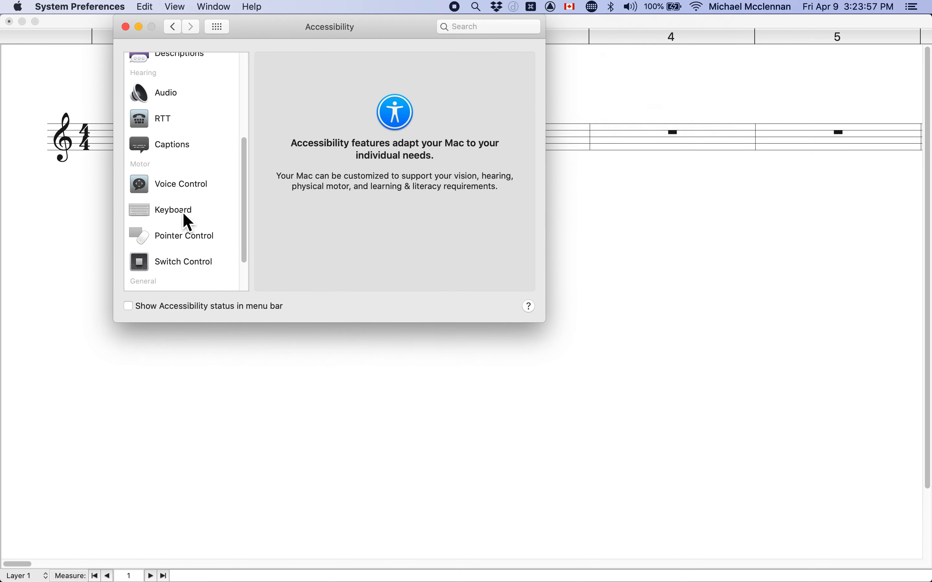
left_click(184, 220)
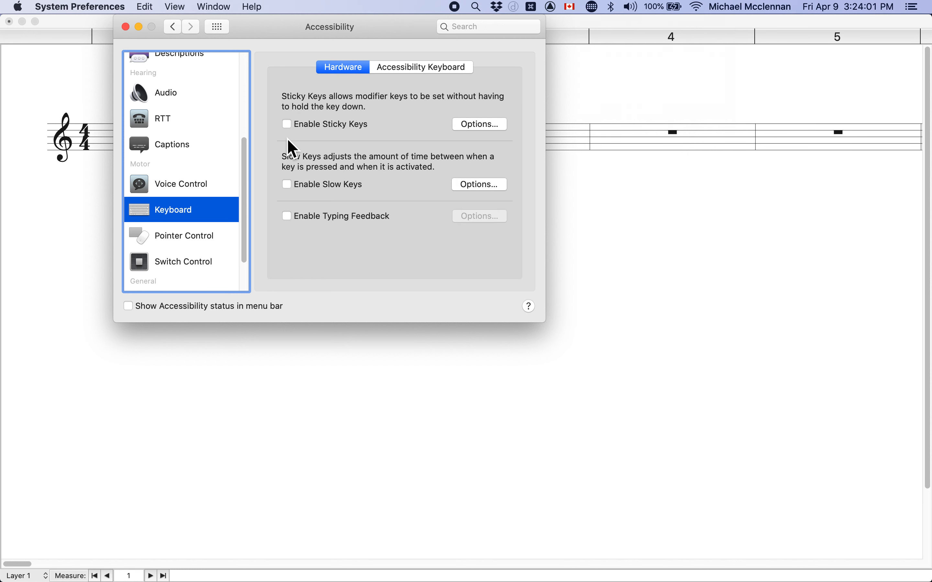
left_click(440, 76)
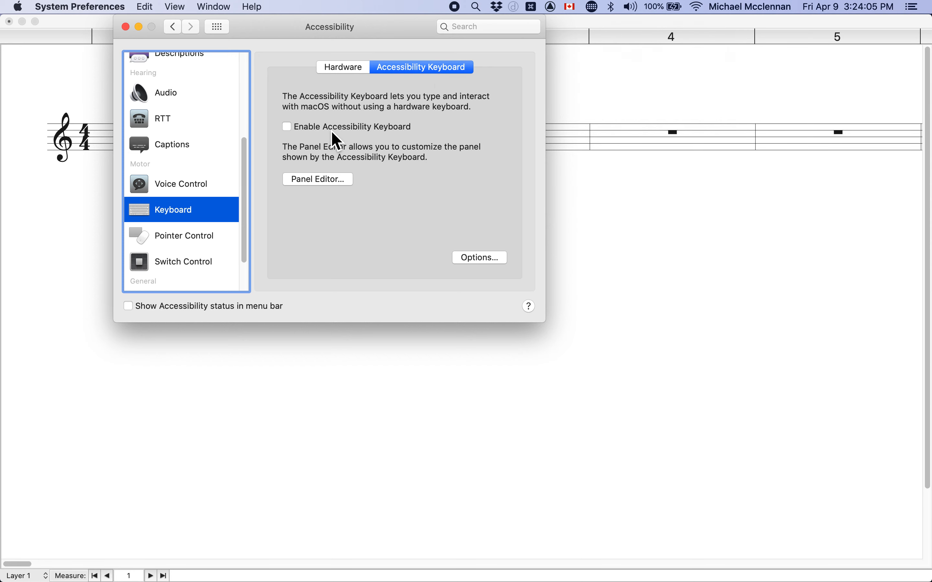
left_click(332, 130)
left_click_drag(318, 245, 461, 355)
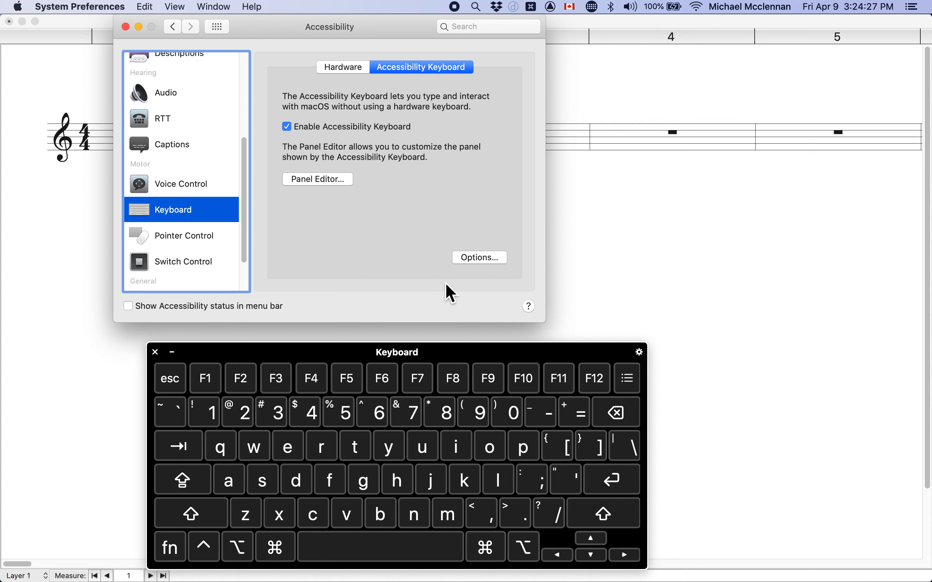
- Switch to the Panel Editor in an enlarged window and display the ChordPal panel with the Inspector hidden
left_click(342, 188)
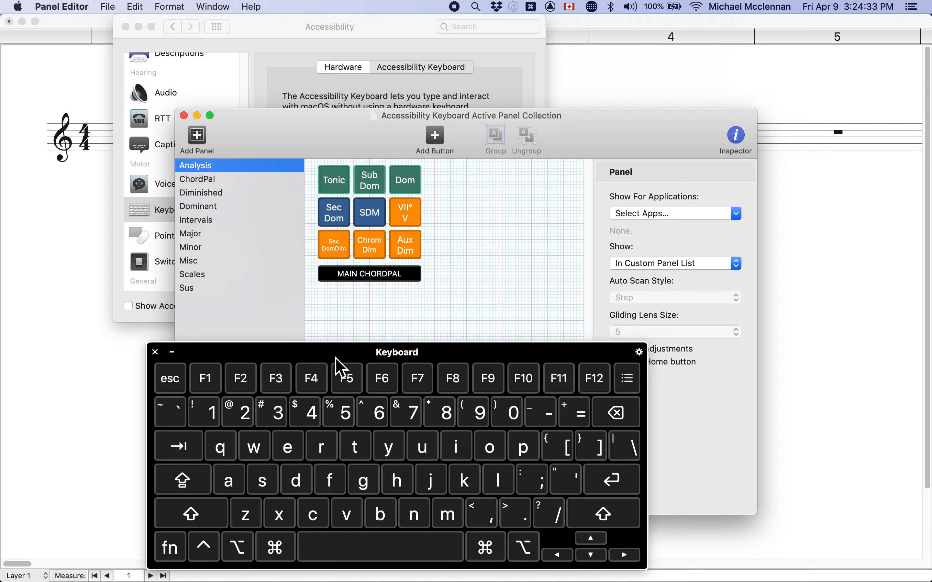
left_click_drag(364, 368, 454, 506)
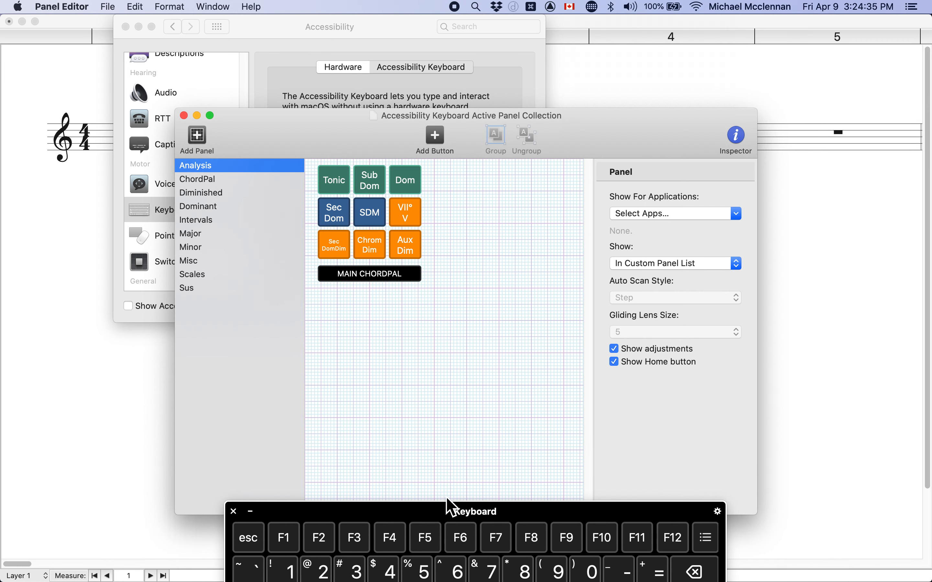
double_click(584, 131)
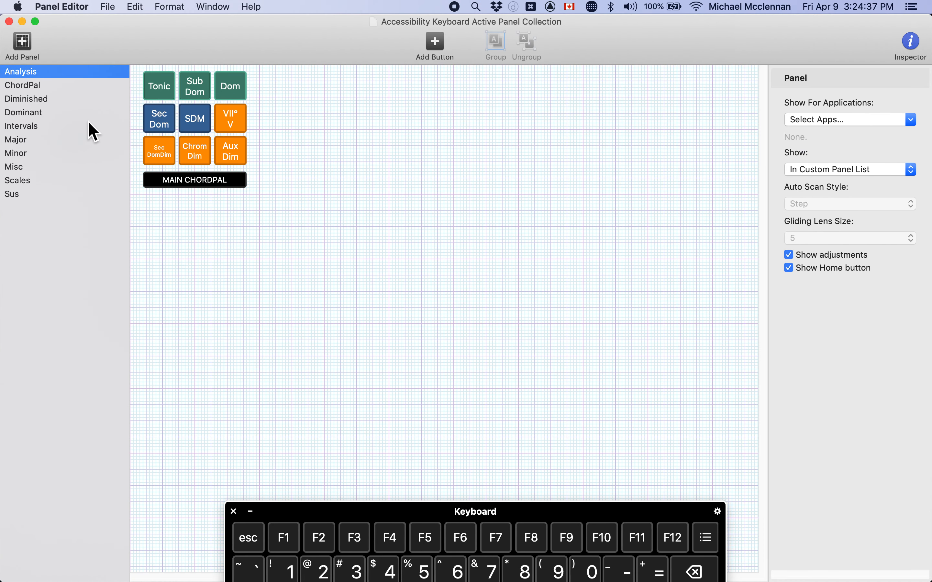
left_click(74, 89)
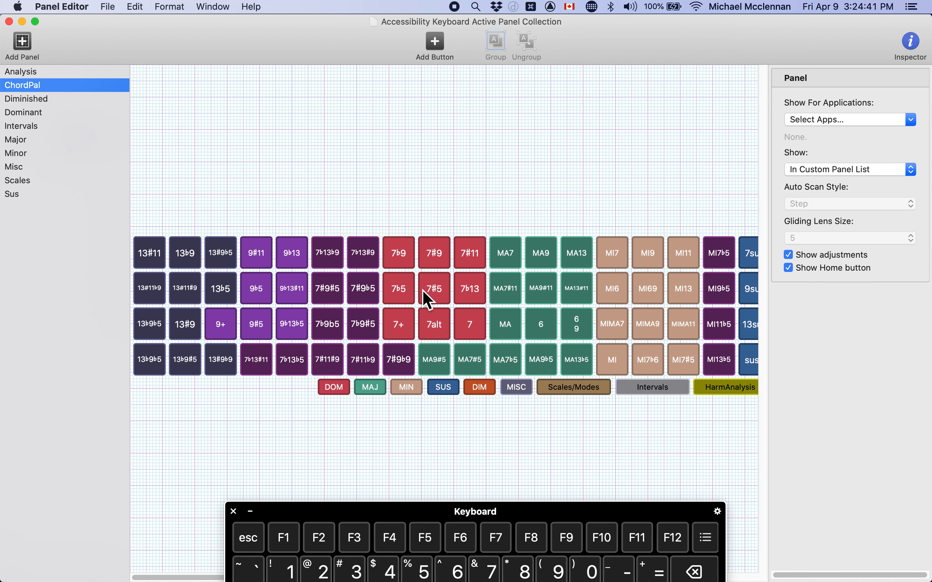
left_click(914, 51)
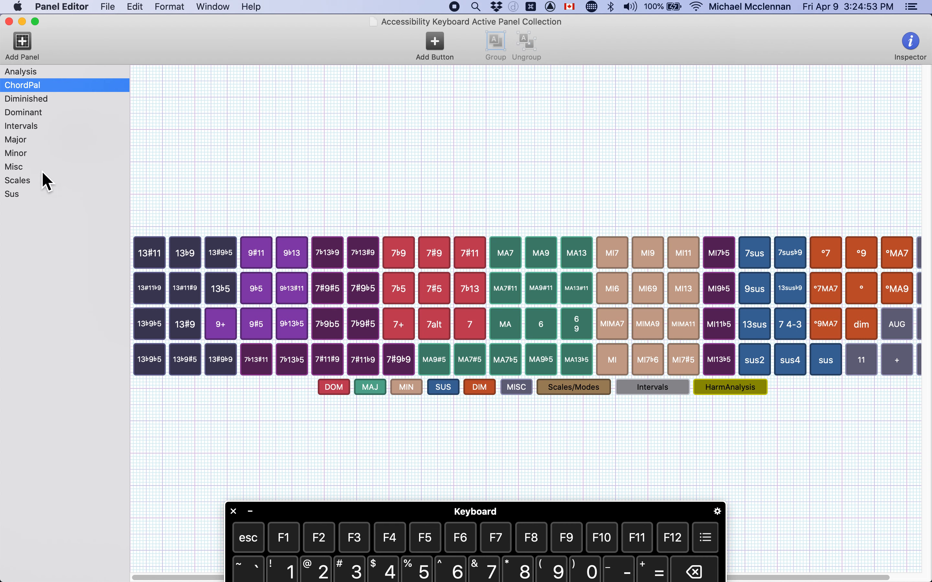
- Add an Empty panel to the collection and name it Finale
left_click(29, 47)
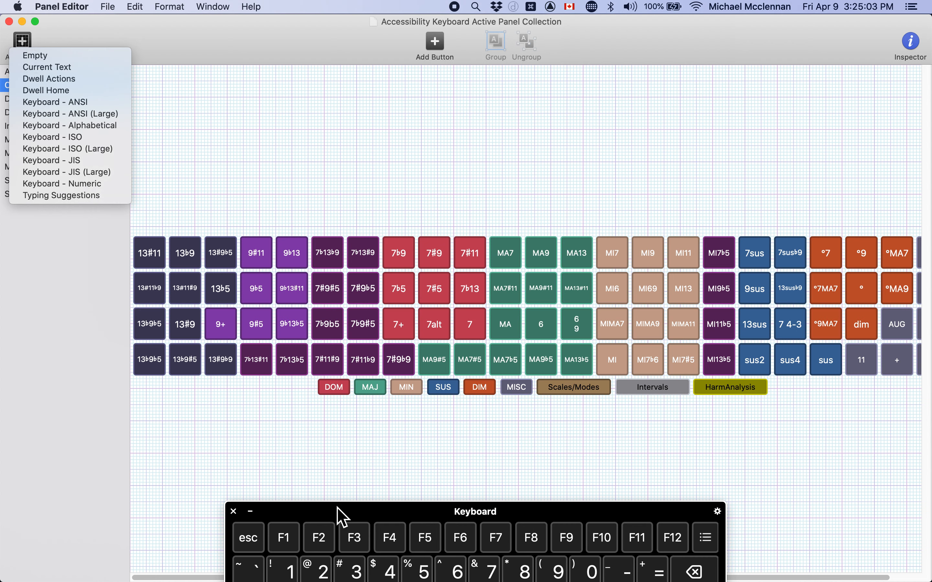
left_click(76, 55)
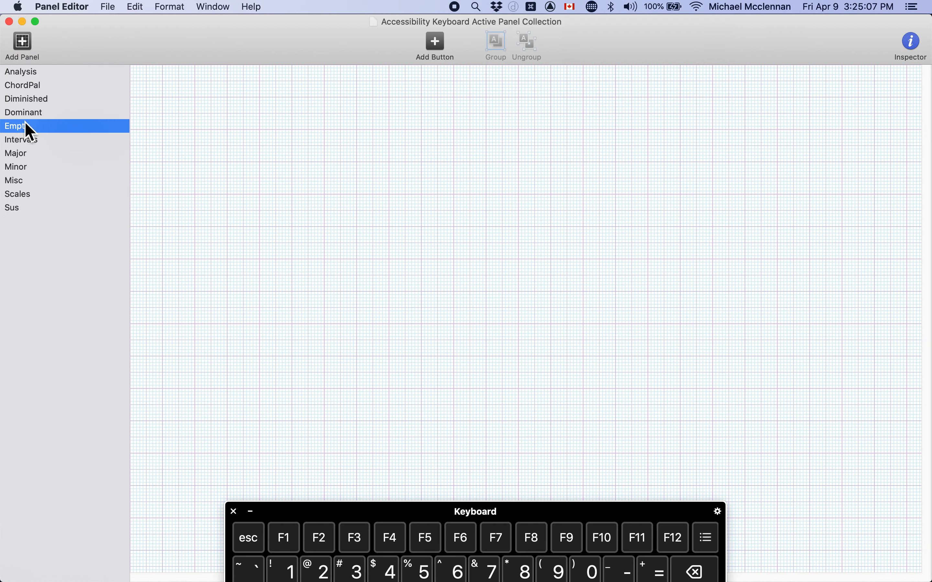
left_click(23, 128)
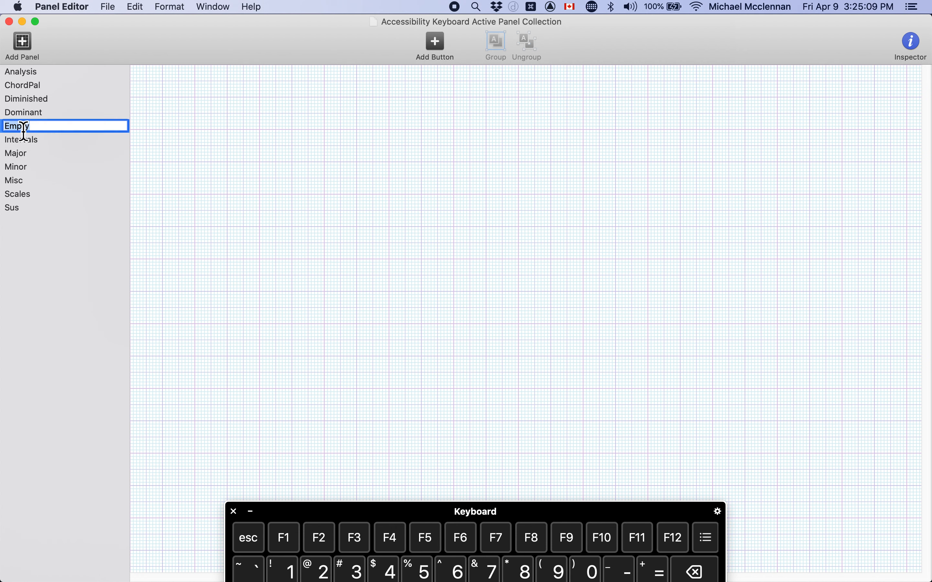
type("Finale")
key("Return")
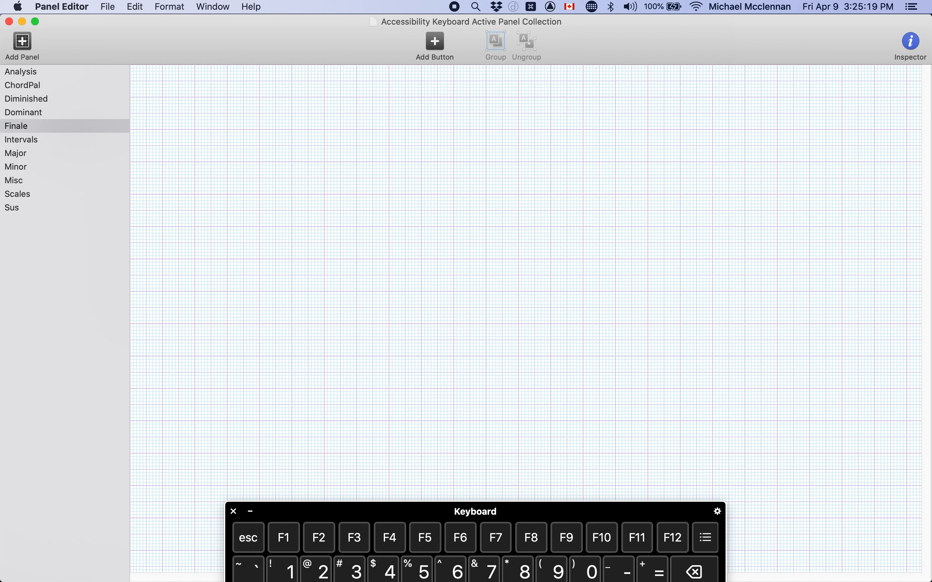
- Show the Finale panel's properties and set the panel to appear for the Finale application
left_click(52, 130)
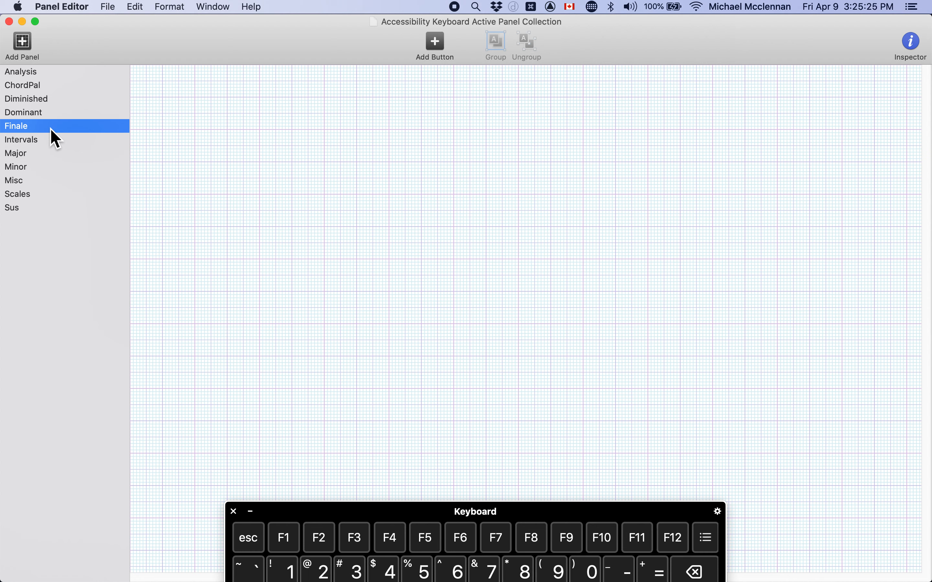
left_click(915, 46)
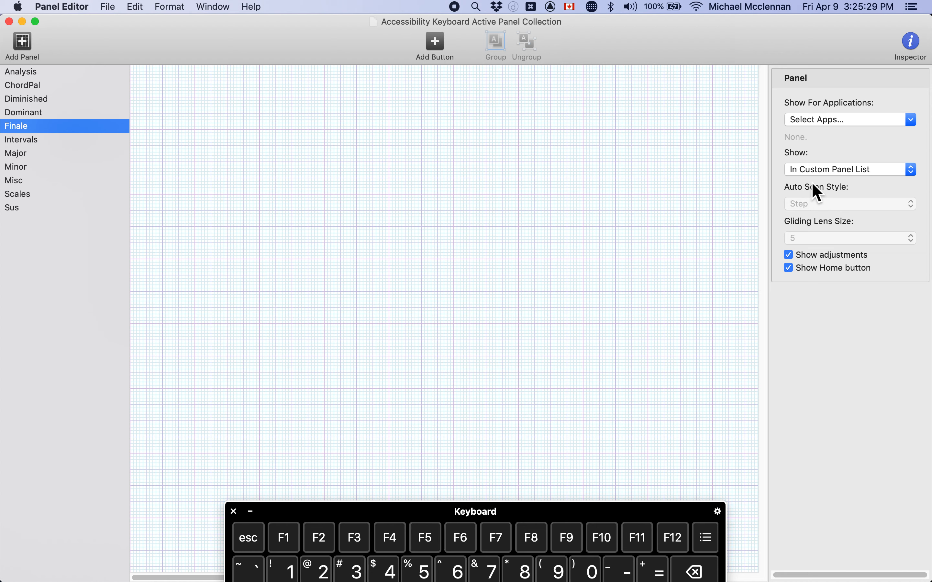
left_click(869, 121)
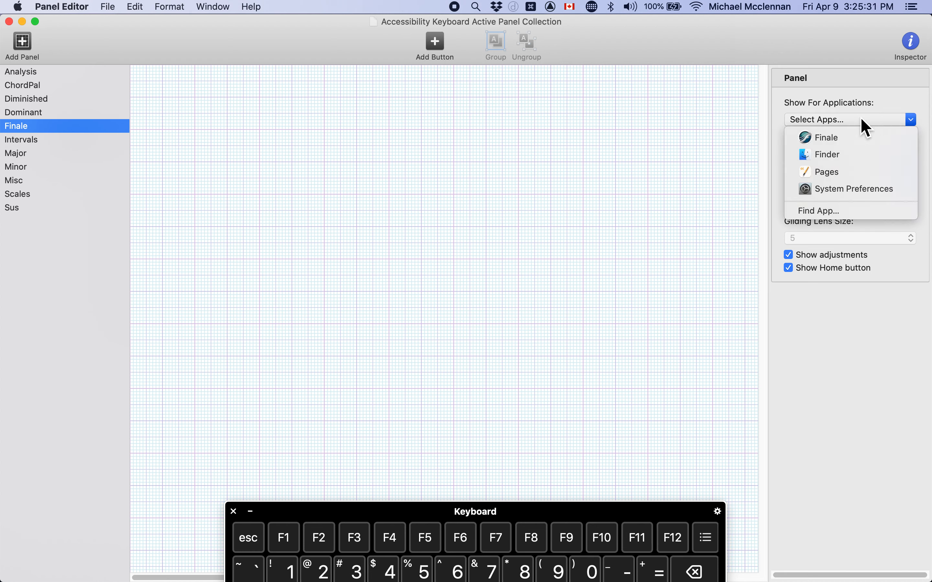
left_click(865, 142)
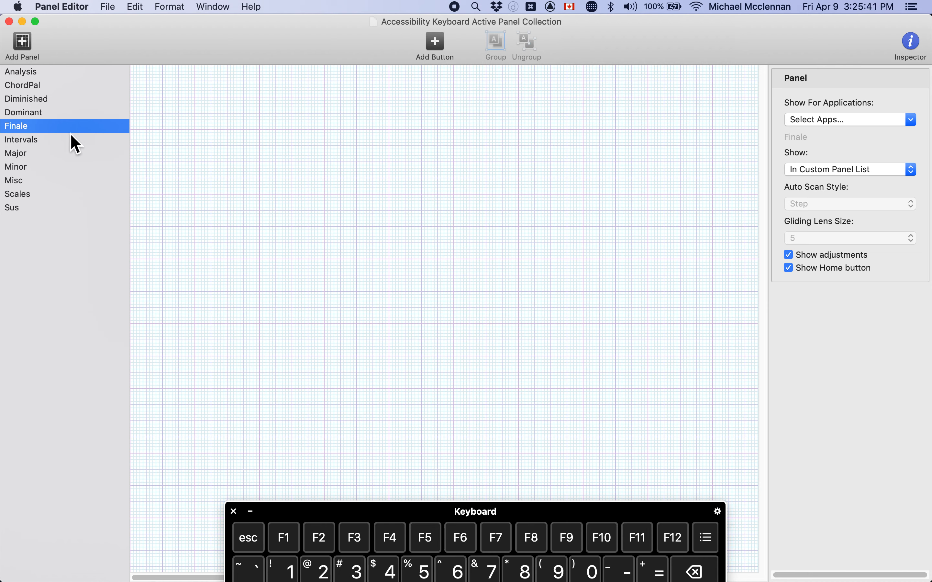
- Compare with the Dominant panel's settings and set the Finale panel to show In Custom Panel List
left_click(79, 114)
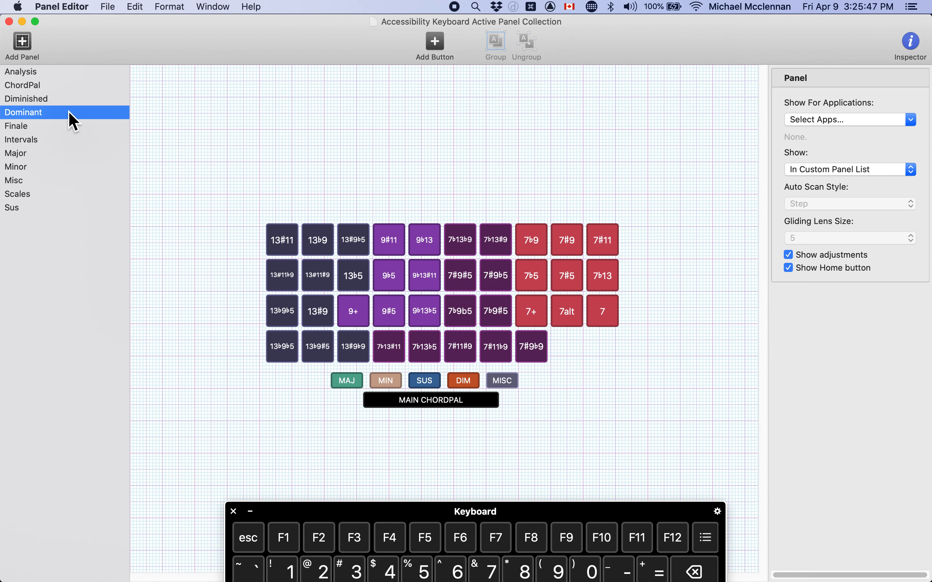
left_click(66, 128)
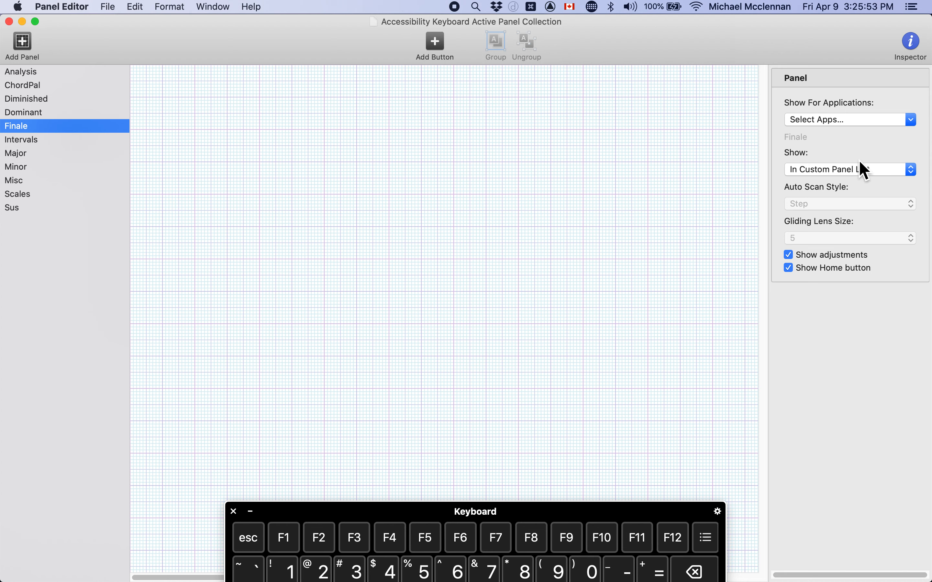
left_click(853, 169)
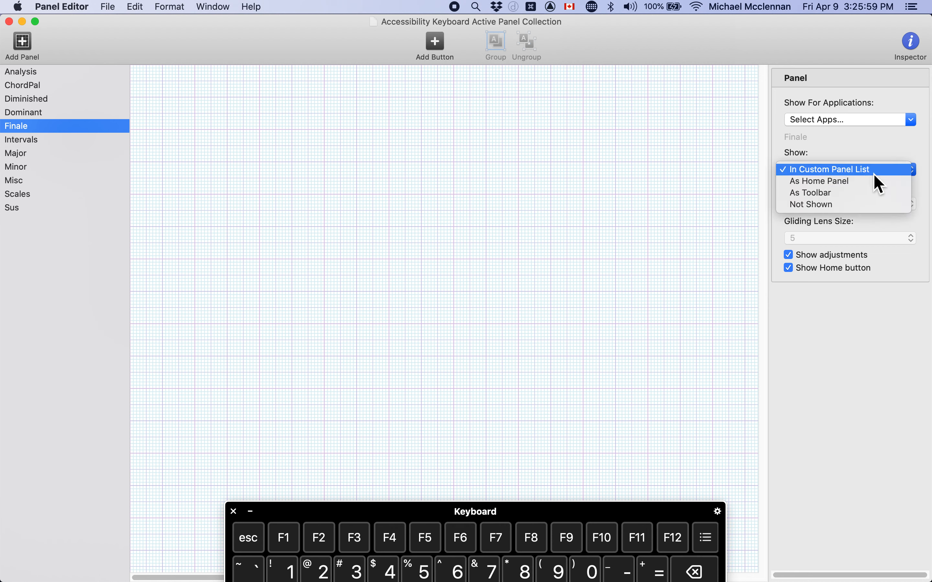
left_click(874, 171)
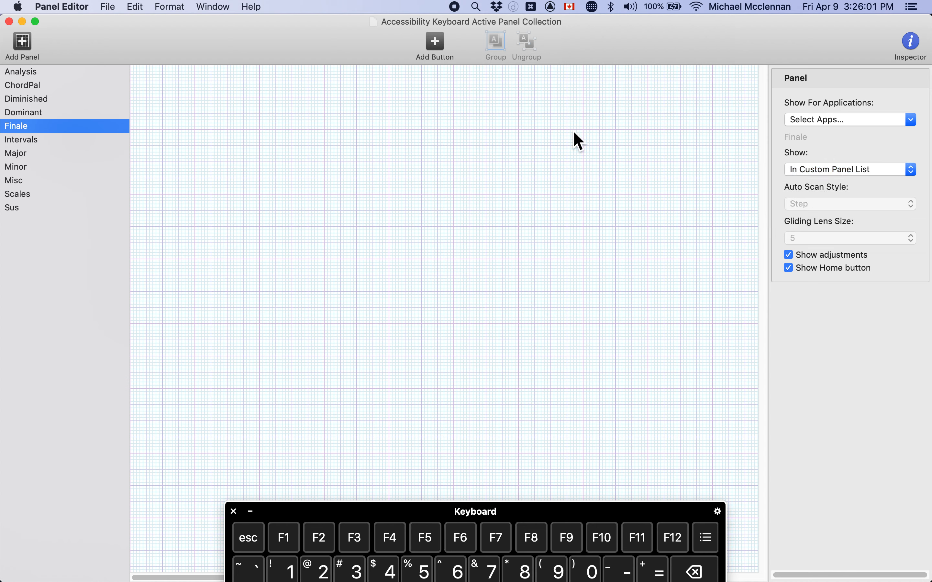
- Add a button in the upper middle of the Finale panel and name it Select All
left_click(435, 49)
left_click_drag(464, 327, 466, 181)
left_click(813, 121)
double_click(813, 120)
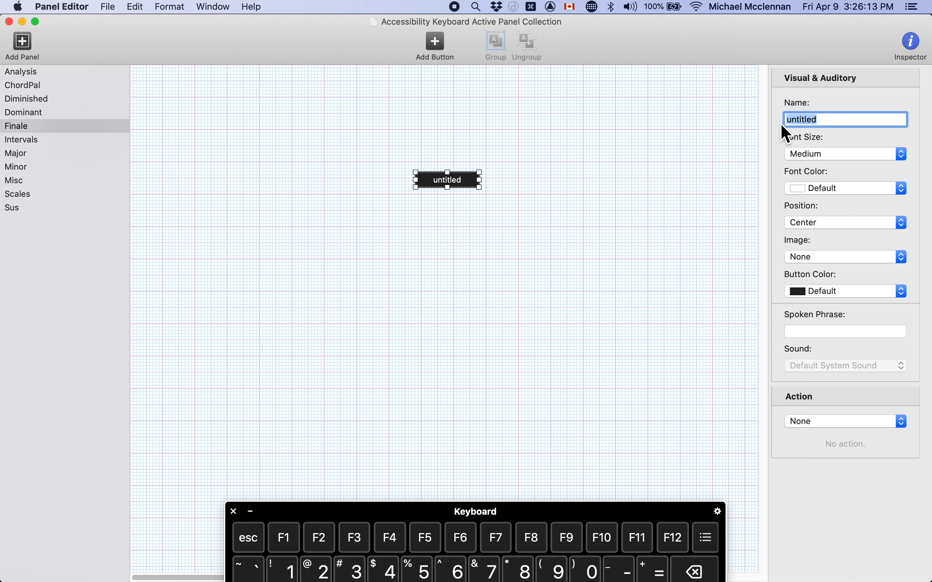
type("Select All")
left_click(739, 177)
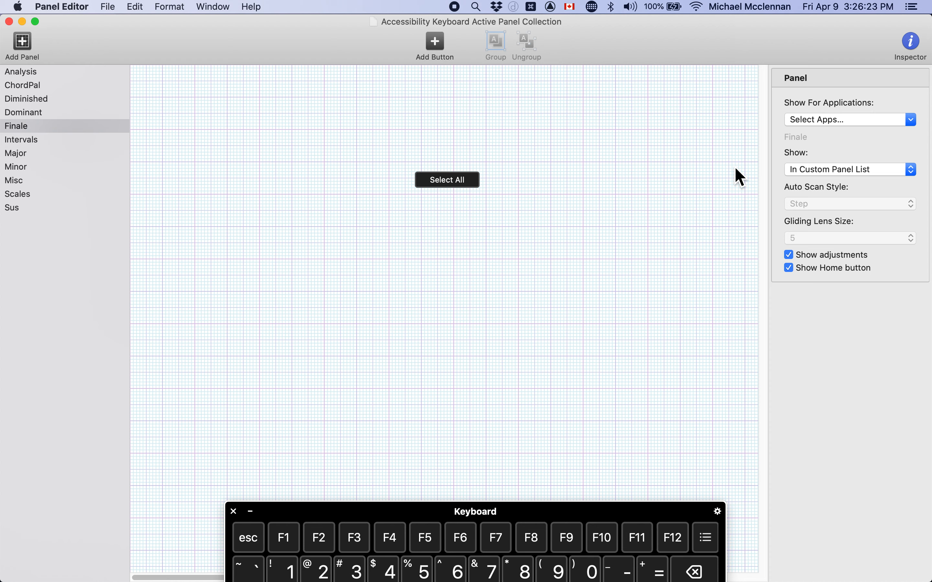
- Switch the Select All button's label position to Bottom and back to Center
left_click(455, 180)
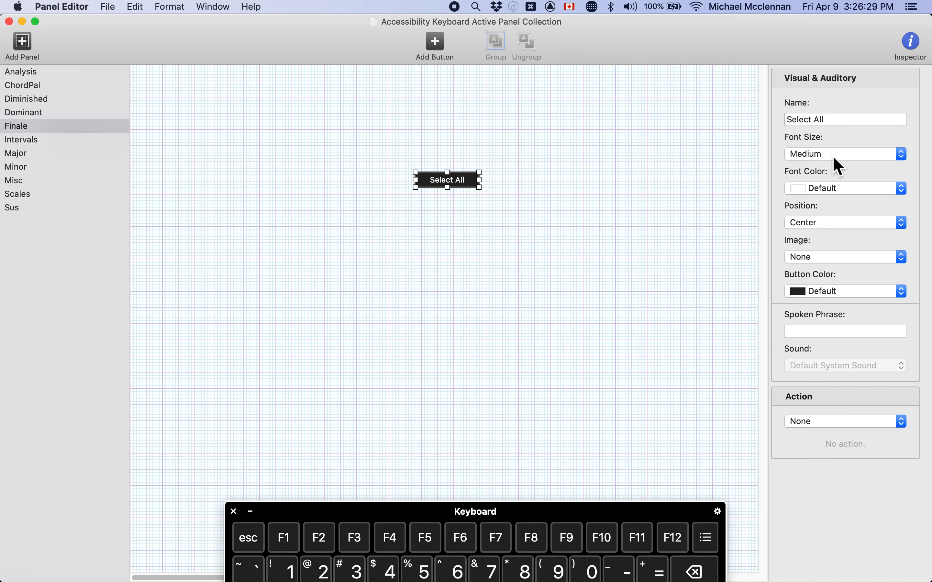
left_click(846, 223)
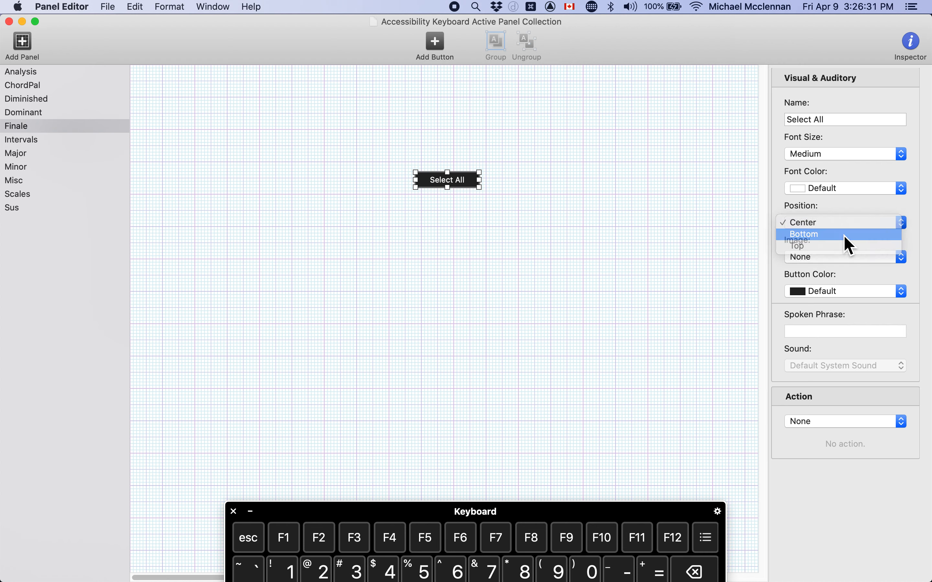
left_click(844, 235)
left_click(867, 223)
left_click(883, 210)
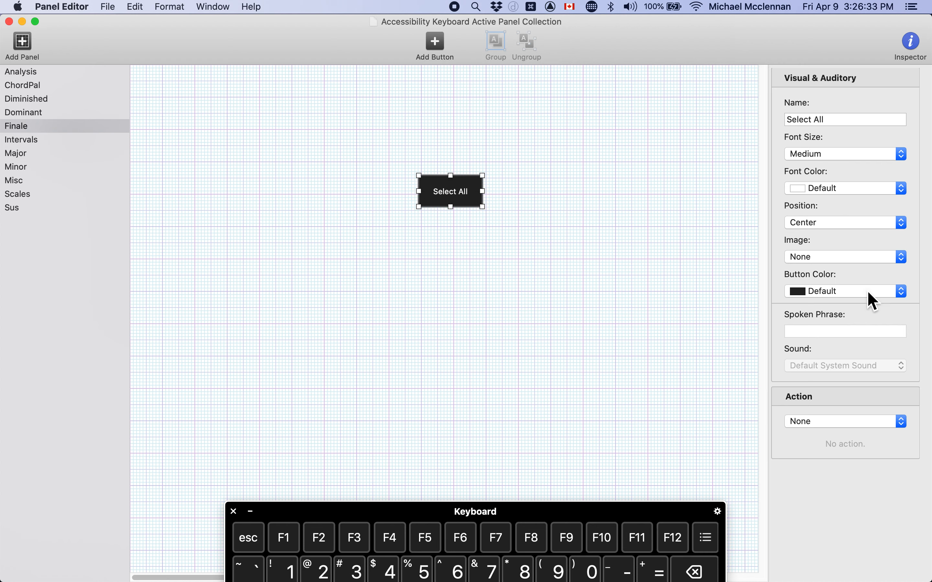
- Format the Select All button with a Teal button color, Black font color and XXXL font size
left_click(867, 291)
left_click(857, 348)
left_click(849, 192)
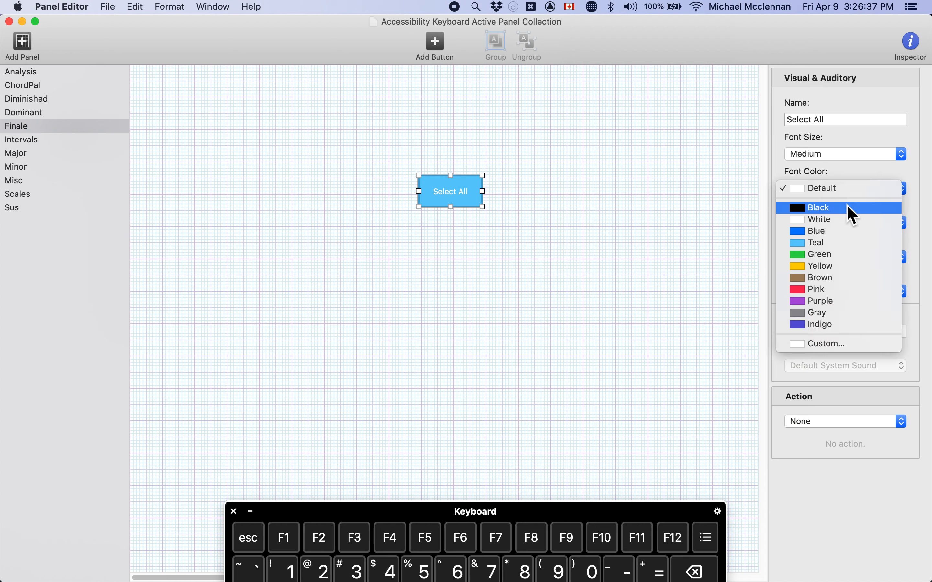
left_click(849, 209)
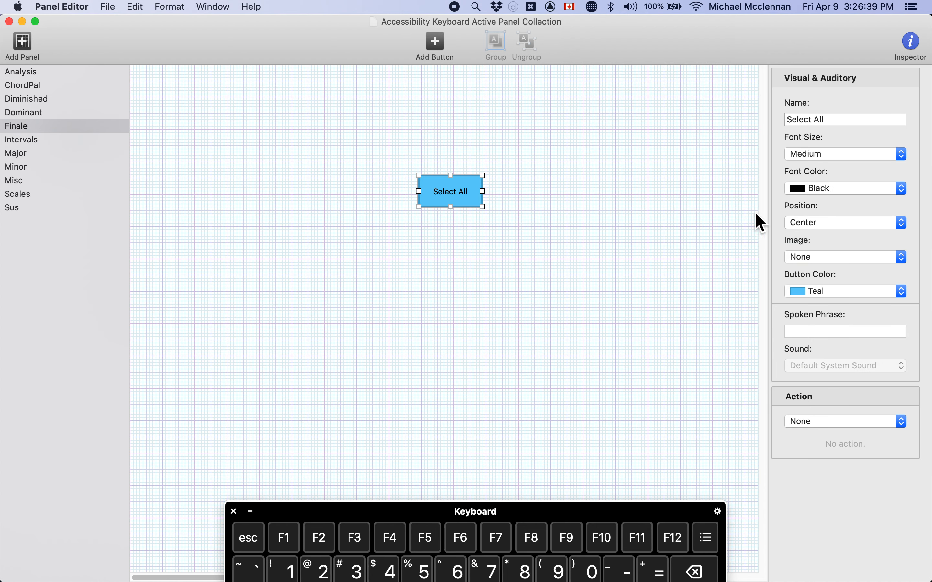
left_click(840, 155)
left_click(841, 205)
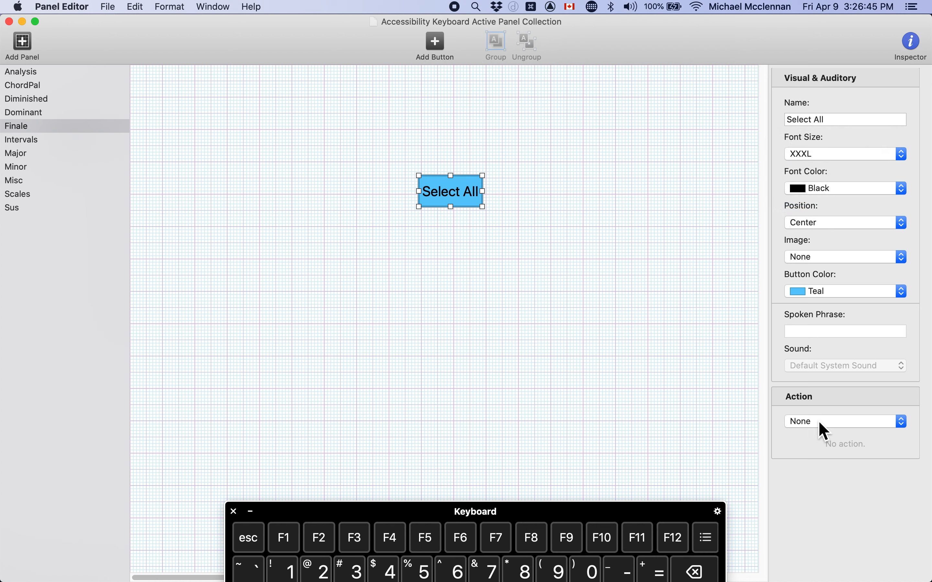
- Set the Select All button's action to Press Keys and record the sequence ⌘a
left_click(830, 429)
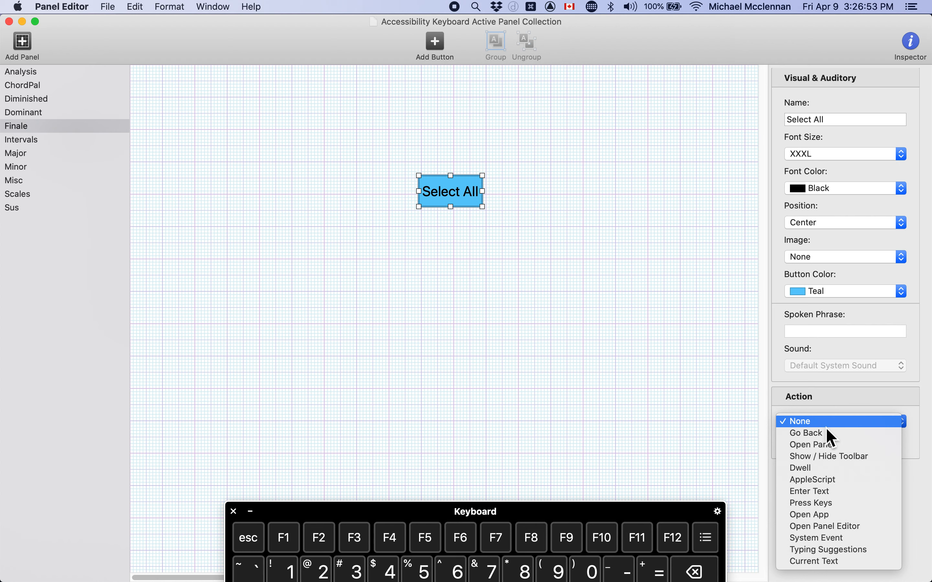
left_click(853, 507)
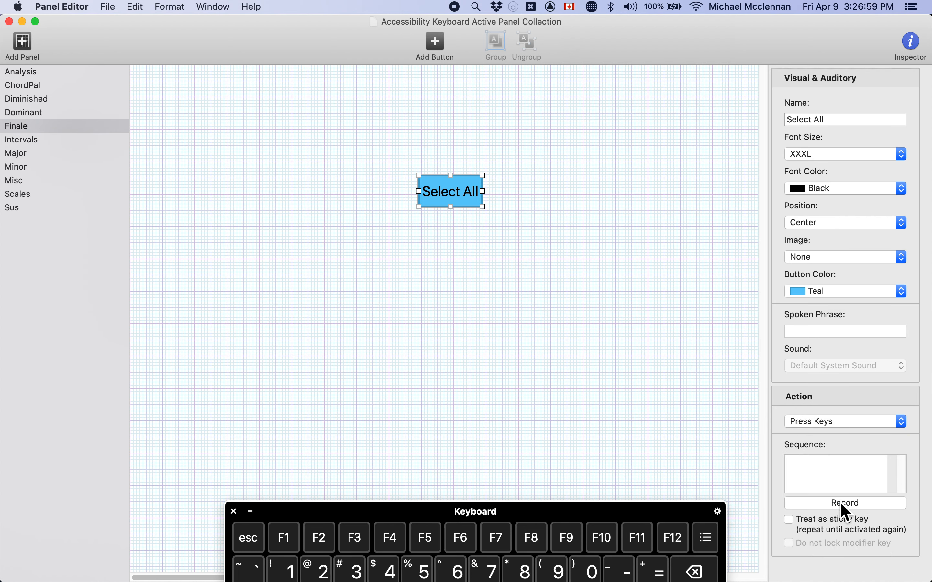
left_click(849, 505)
key("super")
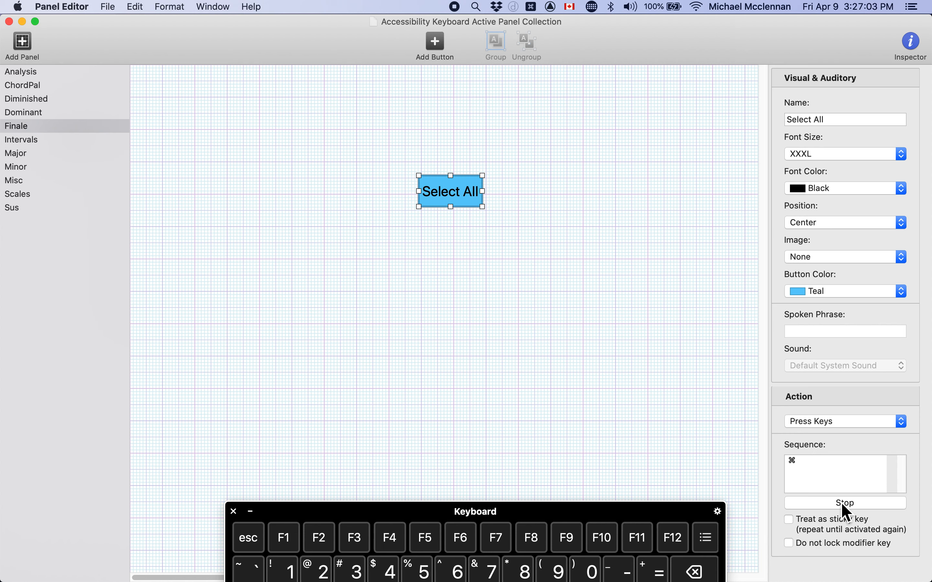
key("super+a")
left_click(843, 505)
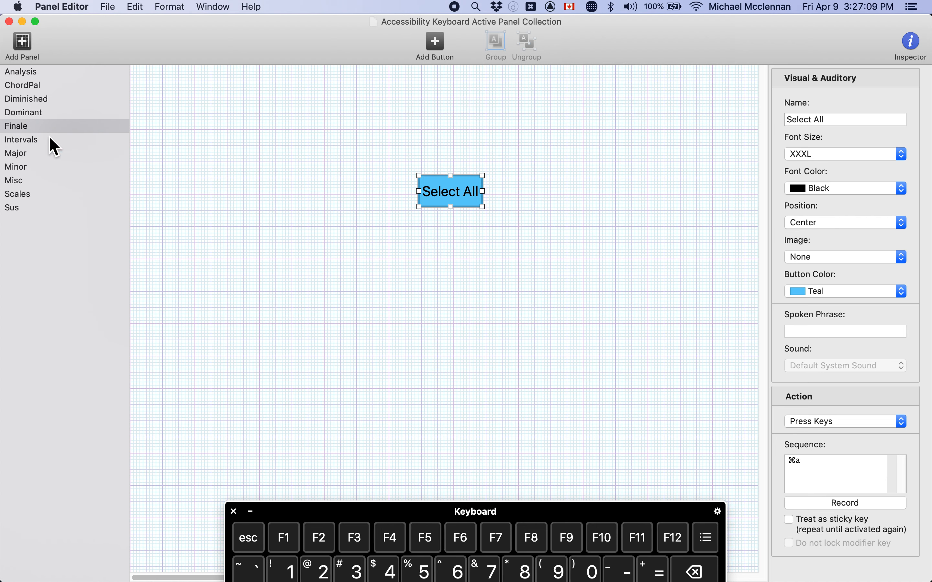
- Deselect the Select All button, switch to Finale and move the on-screen keyboard up into full view
left_click(40, 130)
left_click(233, 177)
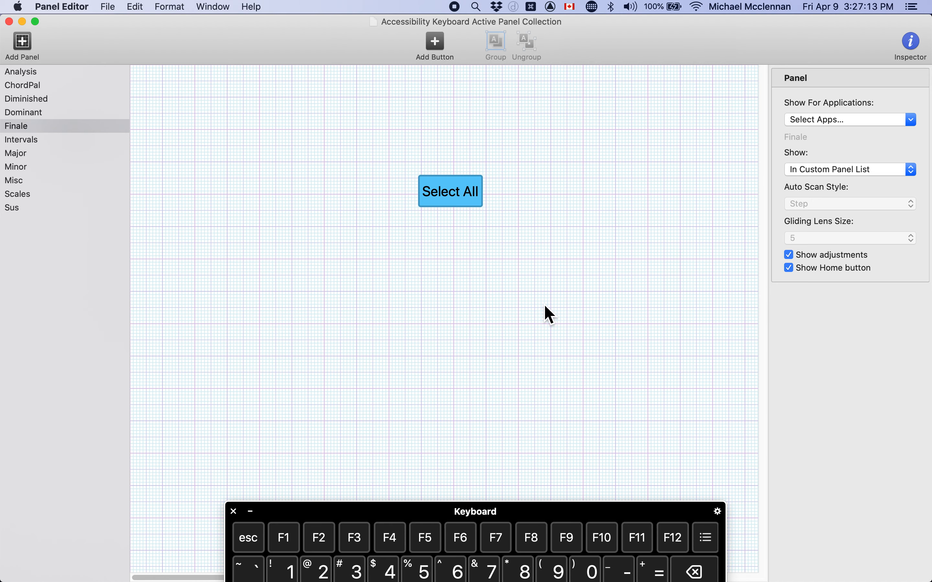
key("super+Tab")
key("super+Tab")
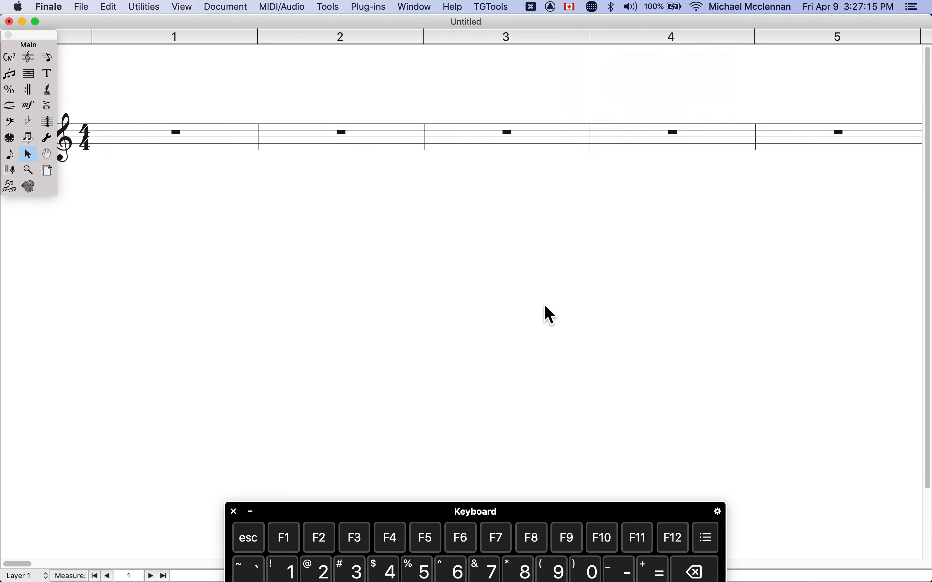
left_click_drag(576, 514, 560, 313)
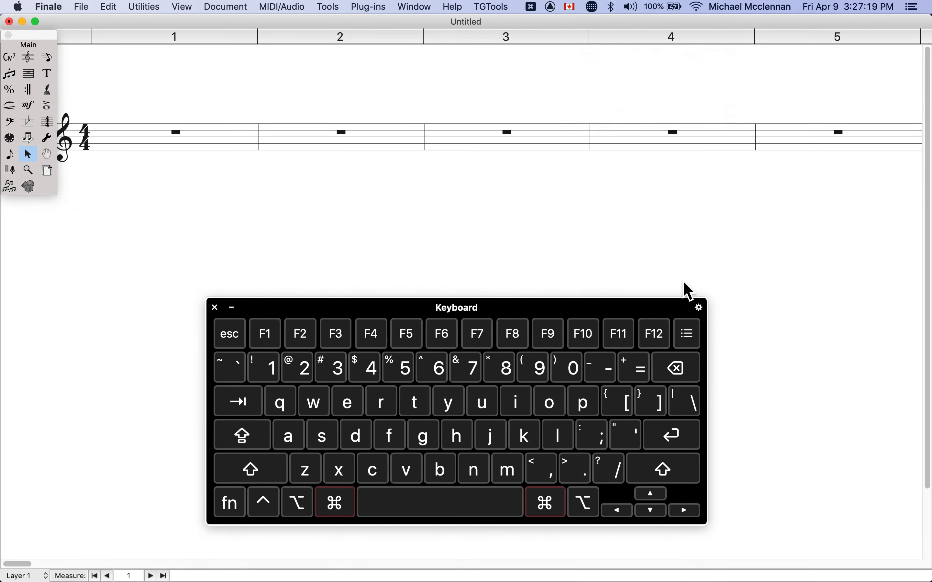
- Return to the Panel Editor and save the panel collection, restarting the Accessibility Keyboard to use the updated panels
key("super+Tab")
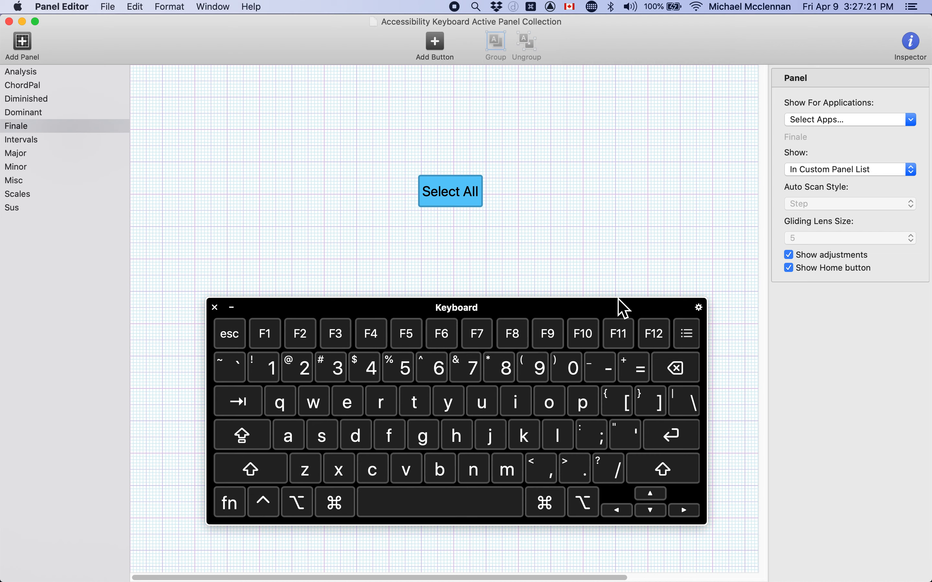
left_click_drag(617, 309, 611, 349)
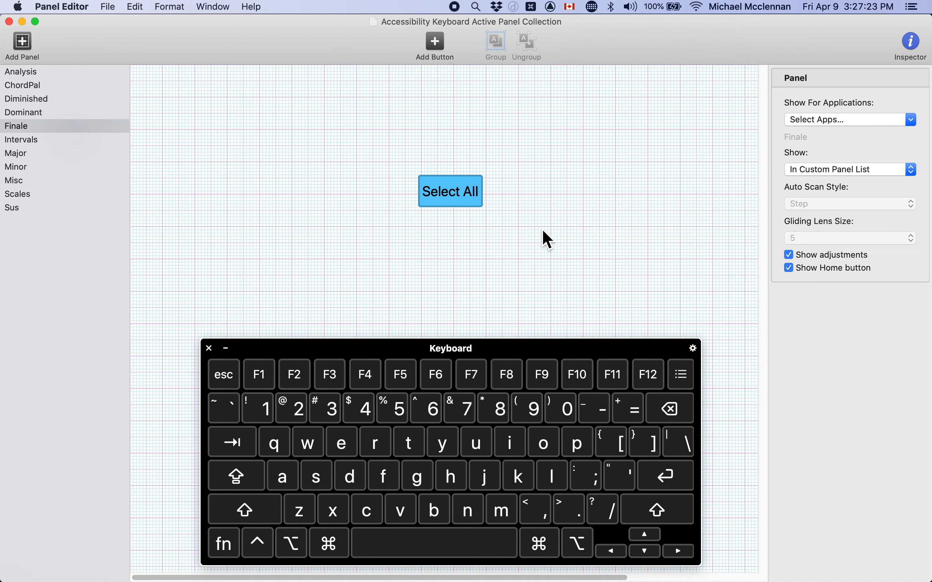
key("super+s")
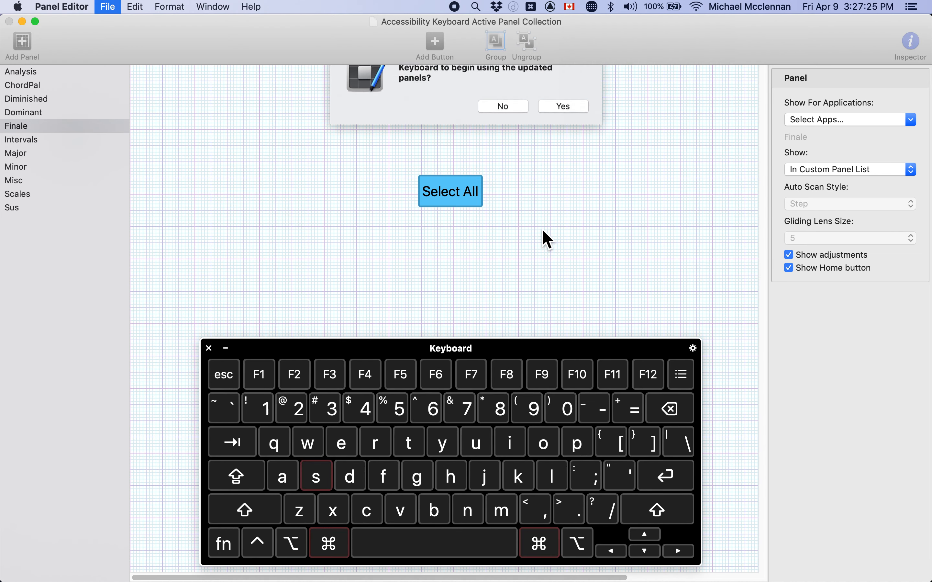
left_click(509, 132)
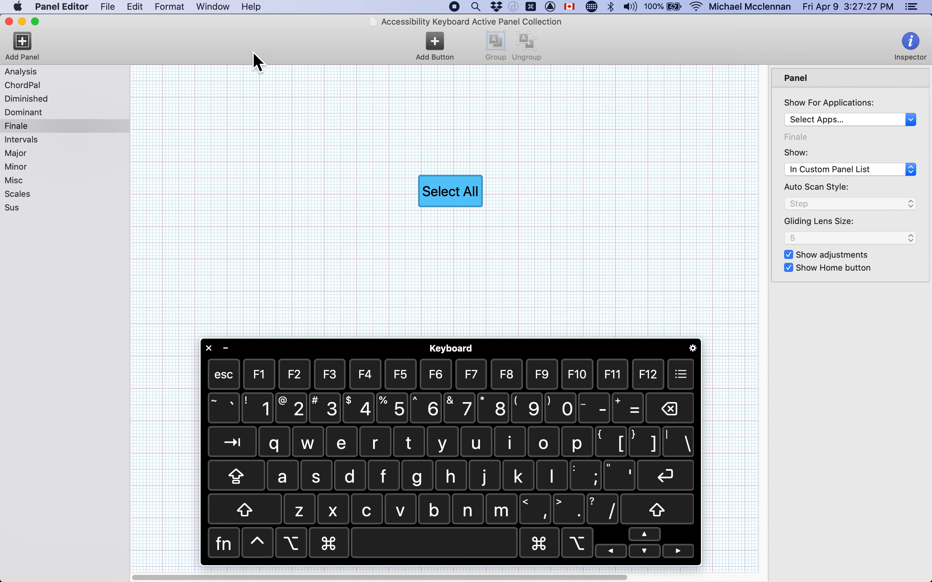
left_click(110, 8)
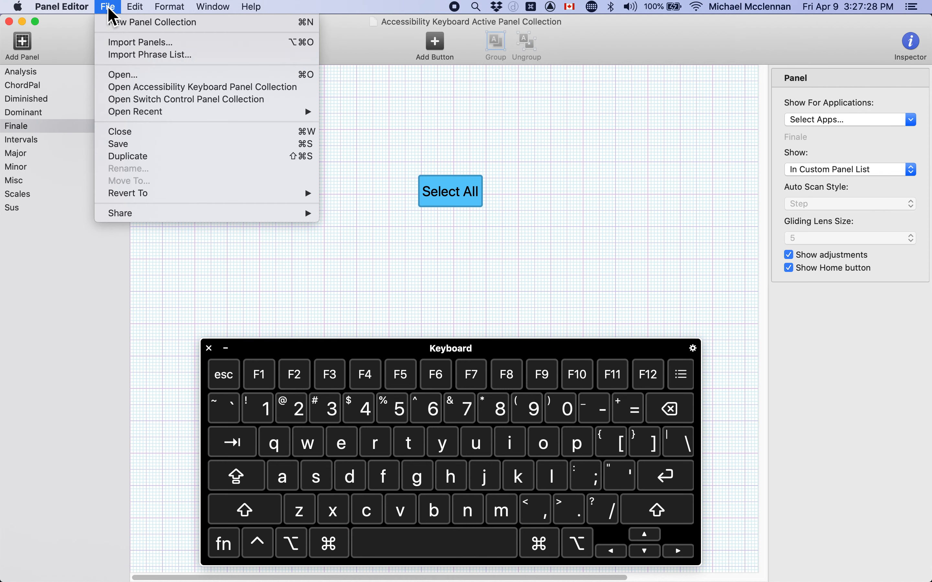
left_click(202, 147)
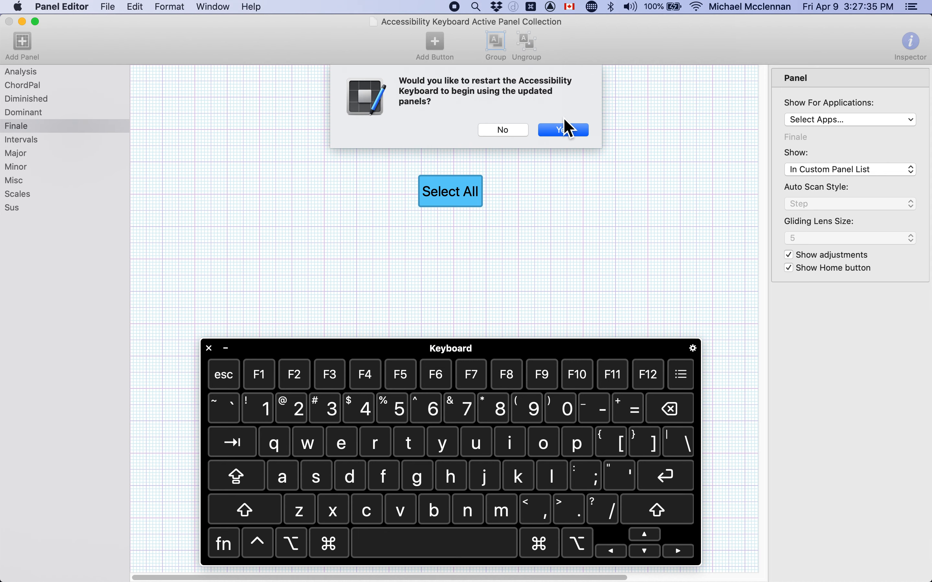
left_click(558, 133)
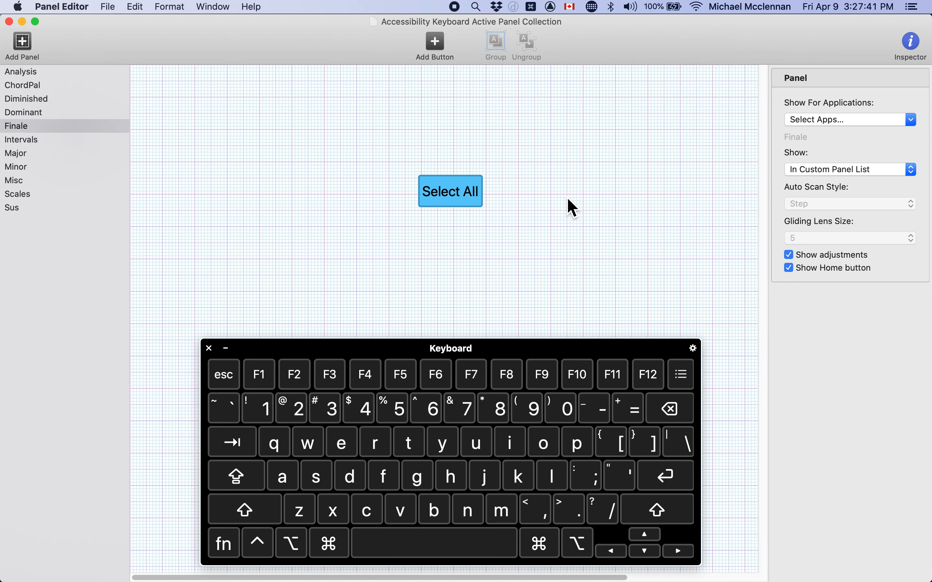
- Switch to Finale, move the floating custom panel closer to the staff and test its Select All button
key("super+Tab")
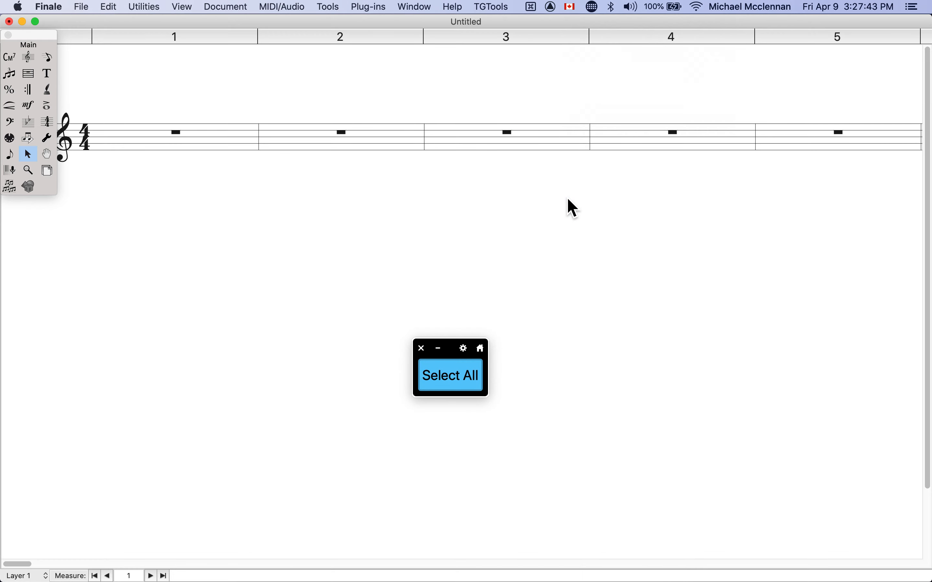
left_click_drag(451, 345, 437, 234)
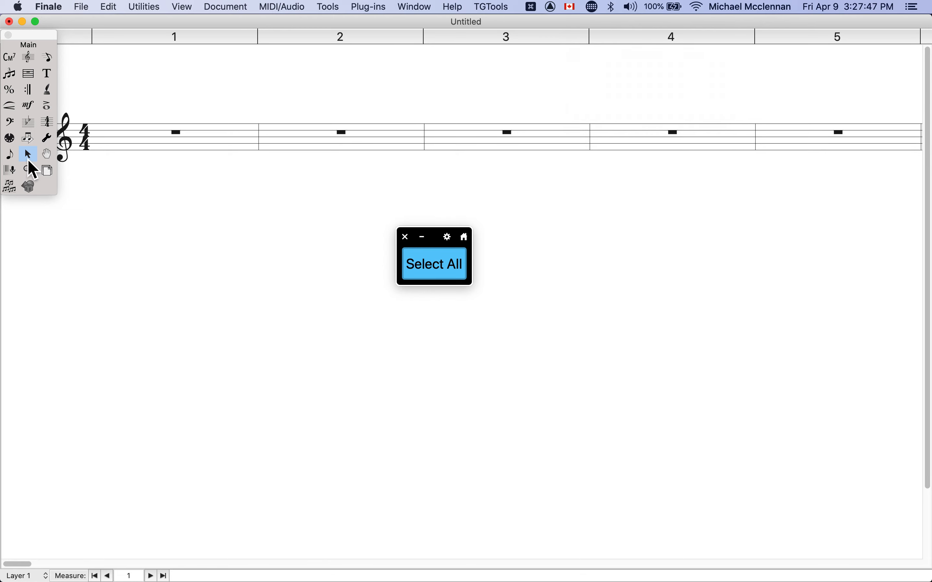
left_click(436, 276)
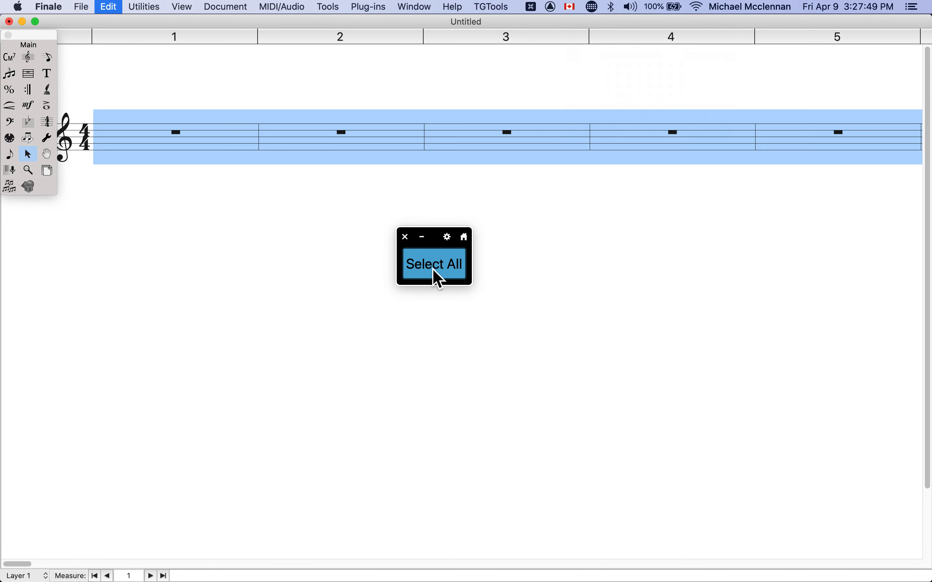
left_click(369, 183)
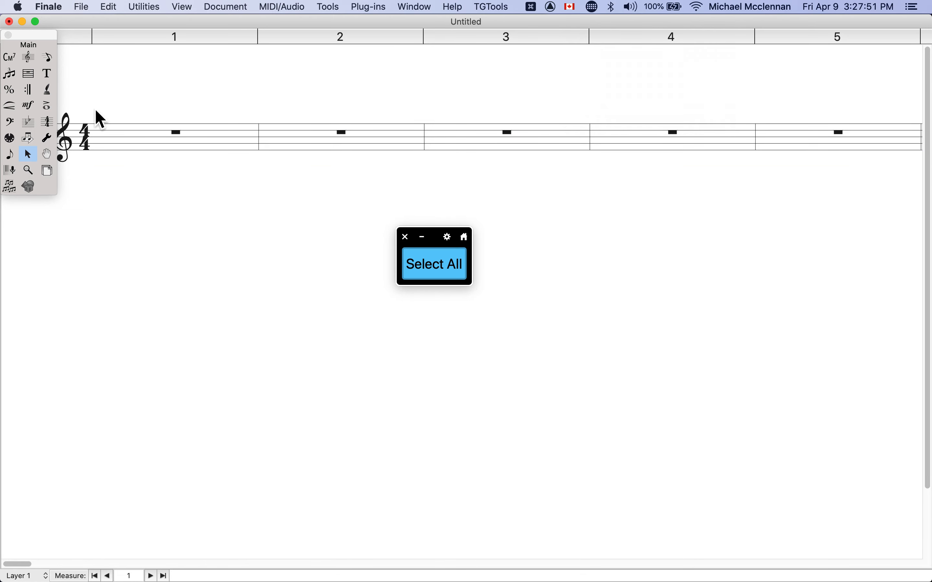
- Test the custom panel's Select All button with the Measure tool and the Staff tool
left_click(28, 73)
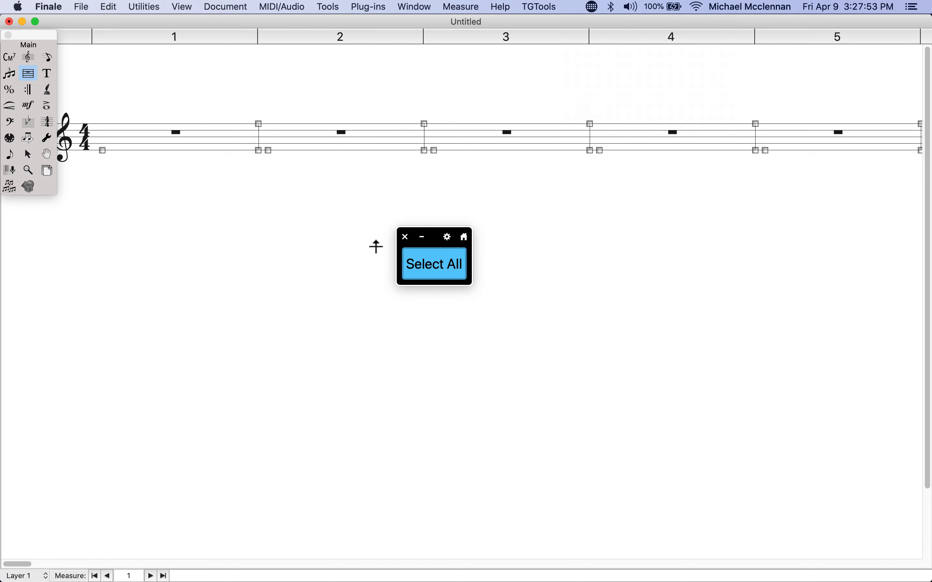
left_click(422, 274)
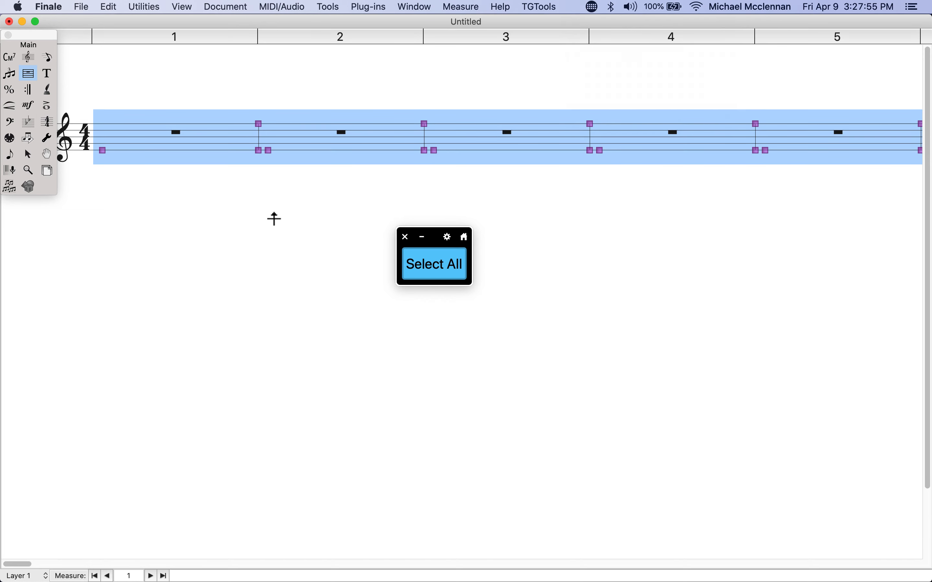
left_click(29, 57)
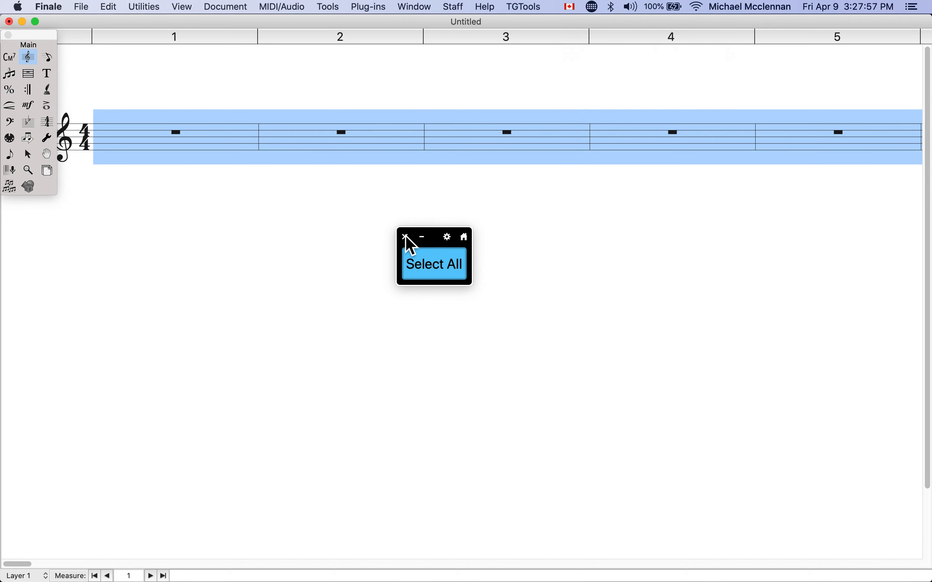
left_click(435, 277)
- Back in the Panel Editor, duplicate the Select All button directly below the original and open the copy's name for editing
key("super+Tab")
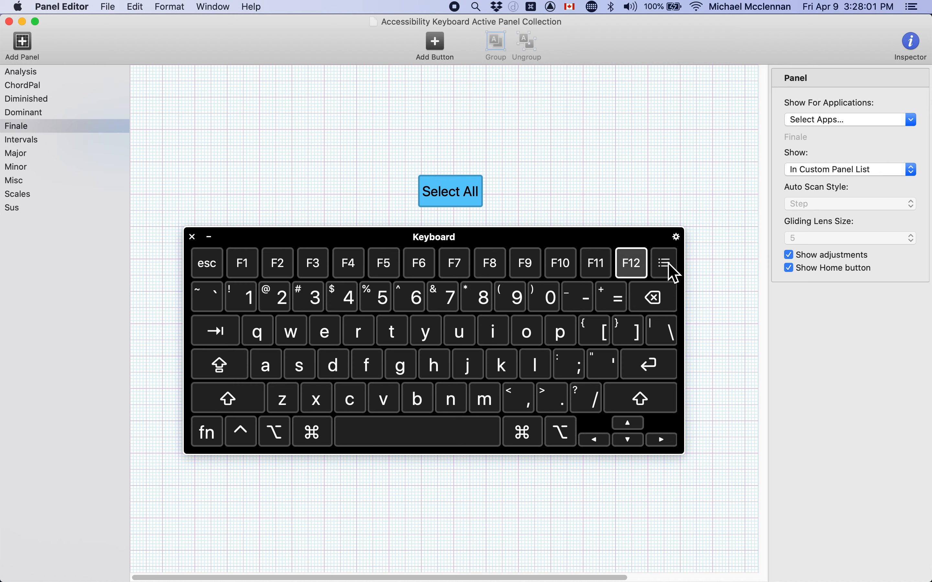
left_click_drag(639, 241, 427, 334)
left_click(439, 192)
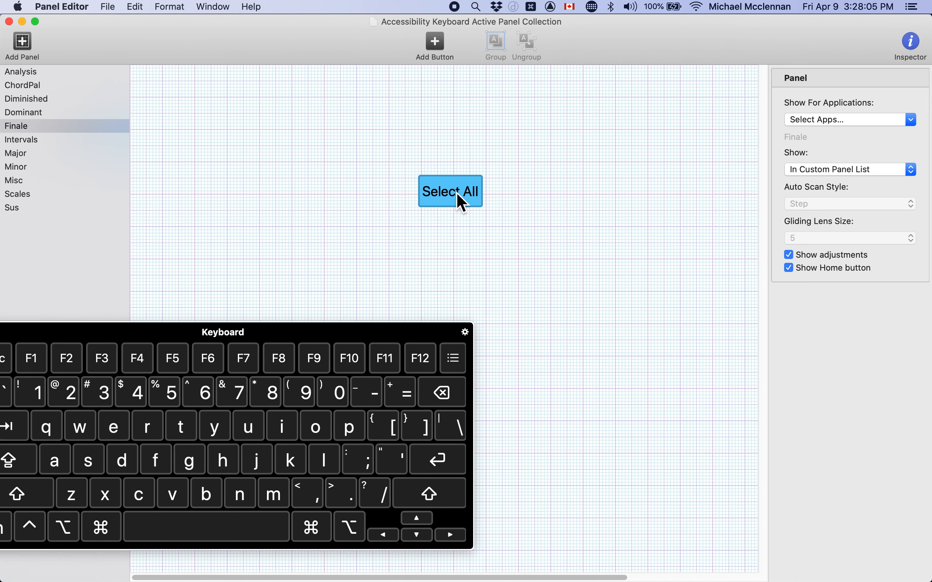
key("super+c")
key("super+v")
left_click_drag(456, 198, 454, 233)
left_click_drag(847, 120, 764, 139)
type("Tyoe")
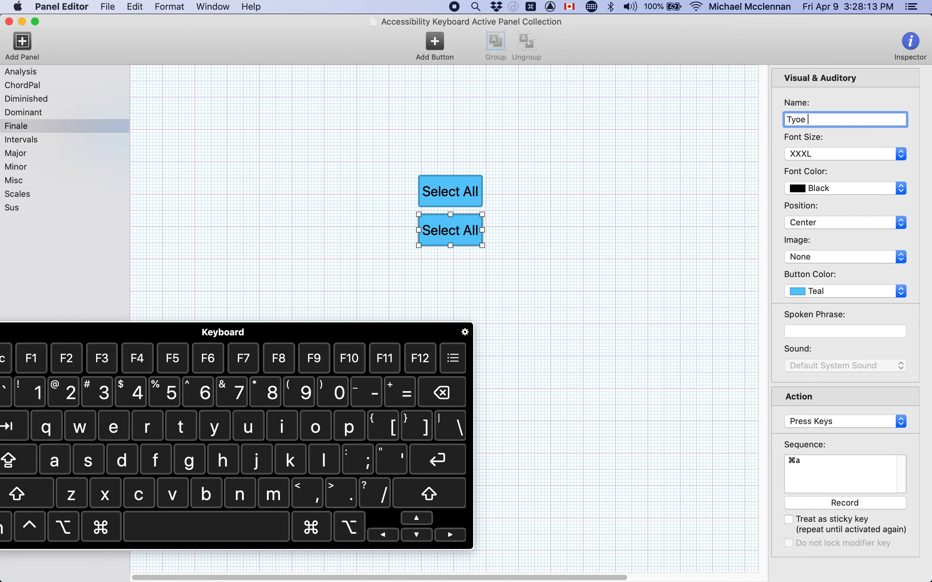
key("BackSpace")
key("BackSpace")
key("BackSpace")
key("BackSpace")
key("BackSpace")
key("shift")
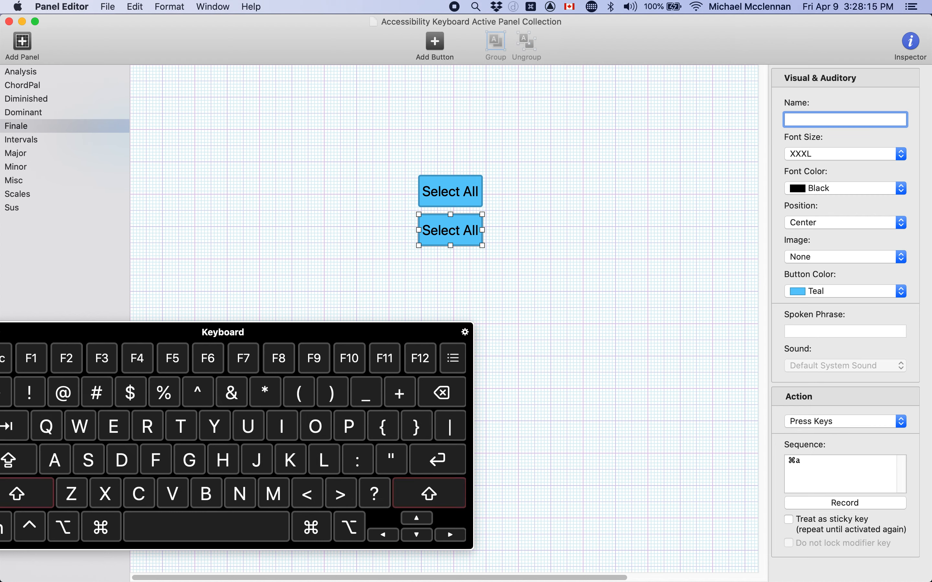
type("C")
key("BackSpace")
type("&(#")
key("BackSpace")
key("BackSpace")
key("BackSpace")
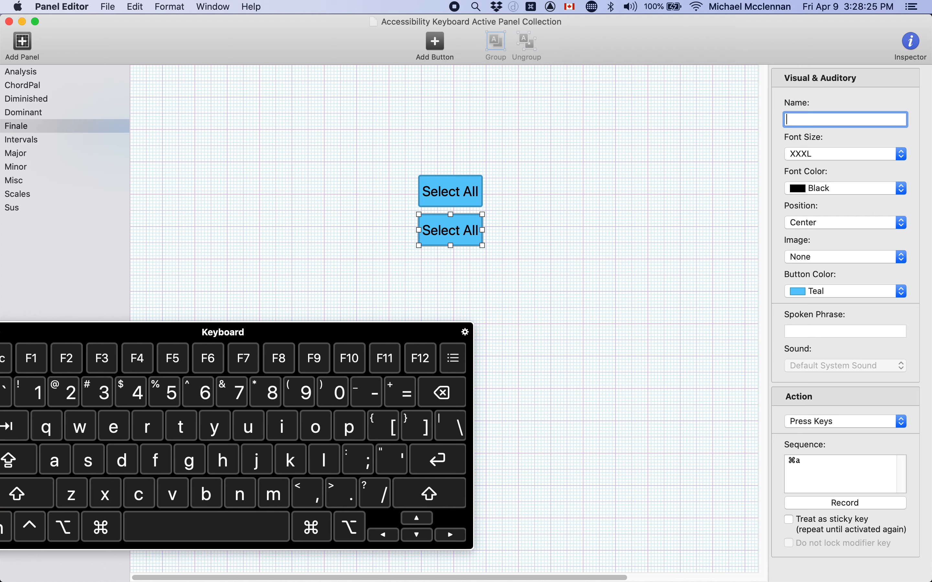
- Name the copied button below Select All 7(#11)
type("7")
type("#11)")
key("Left")
key("Left")
key("Left")
key("Left")
type("(")
left_click(685, 201)
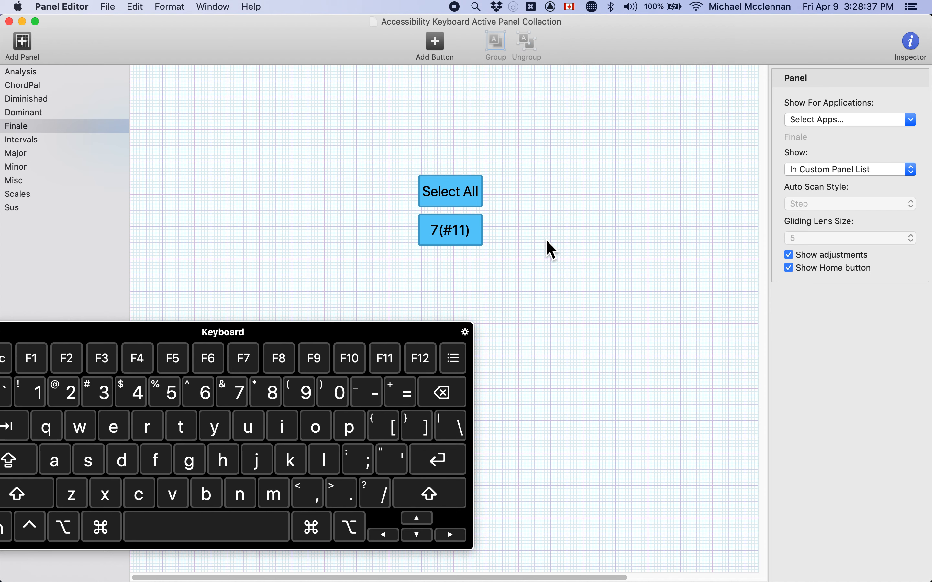
- Set the 7(#11) button's action to Enter Text with the text 7(#11)
left_click(480, 239)
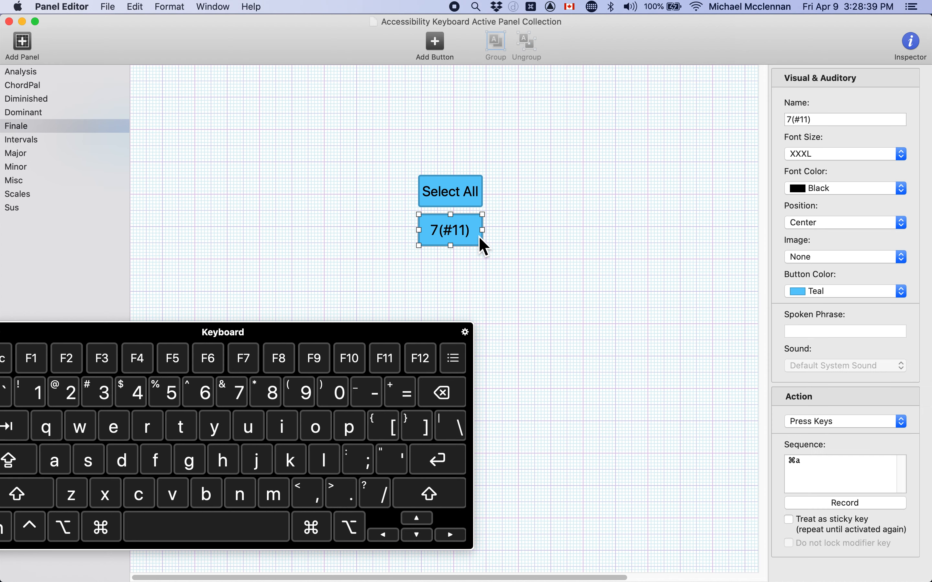
left_click(838, 421)
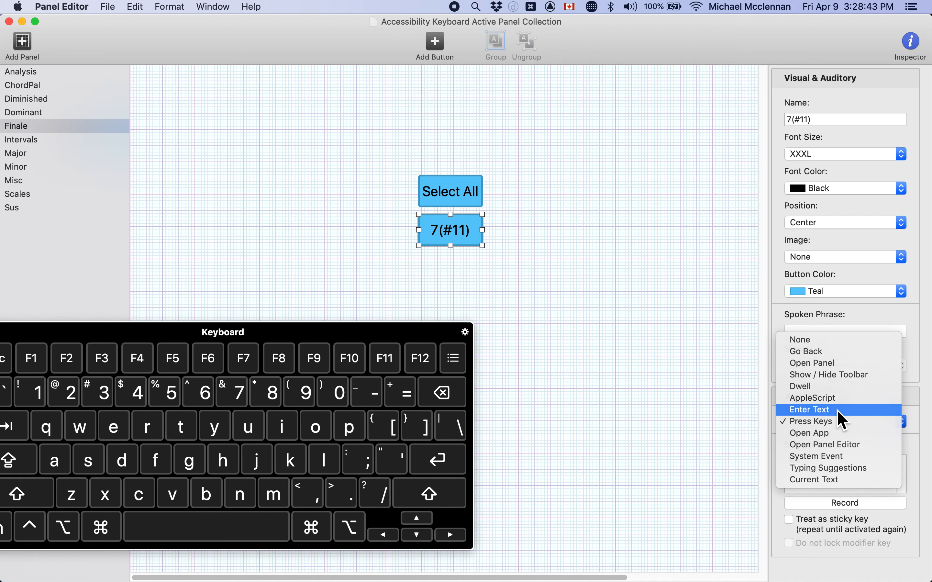
left_click(837, 409)
left_click(823, 464)
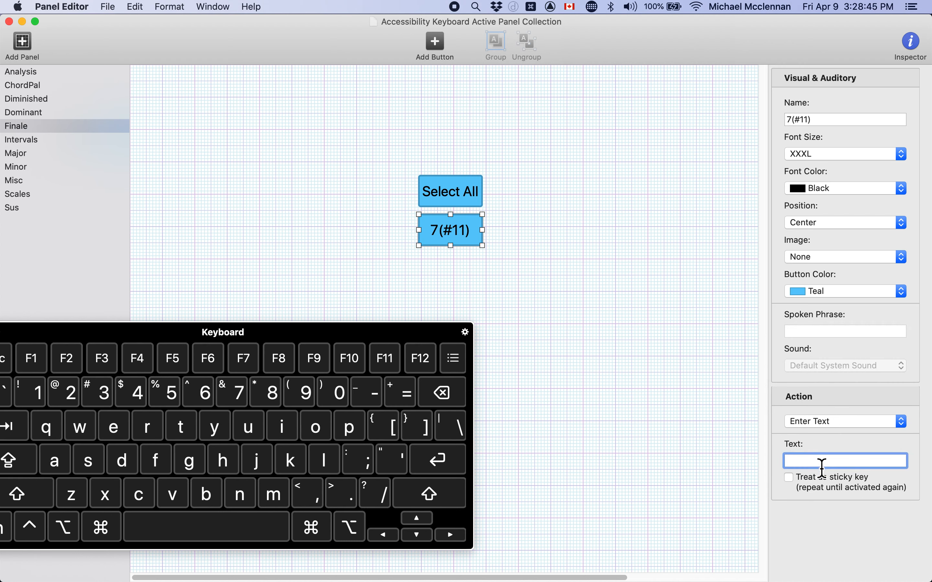
type("7(")
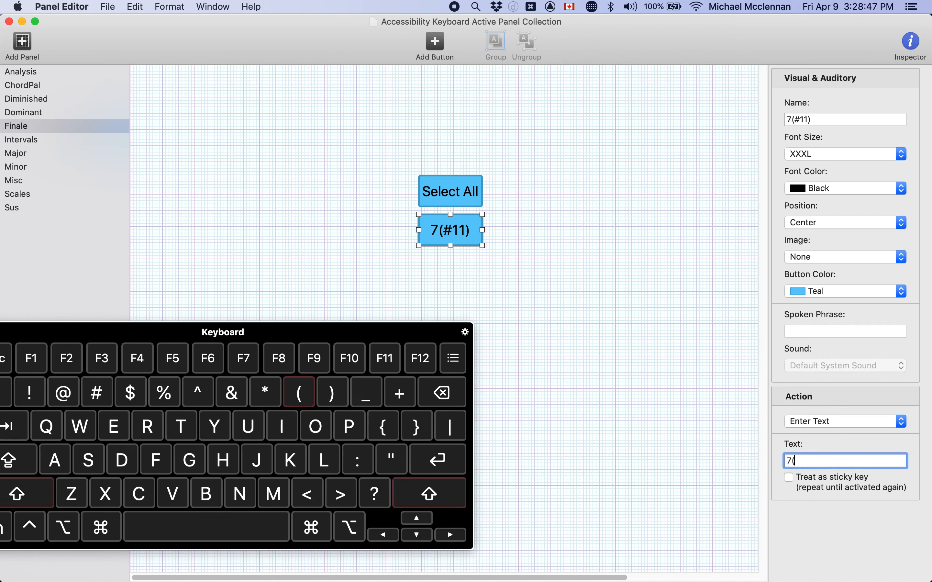
type("#11)")
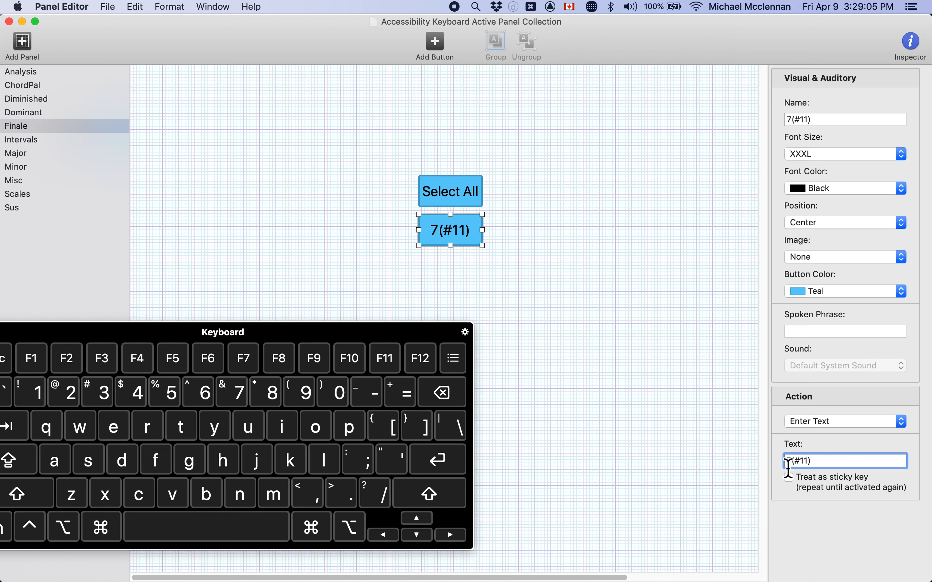
left_click(674, 323)
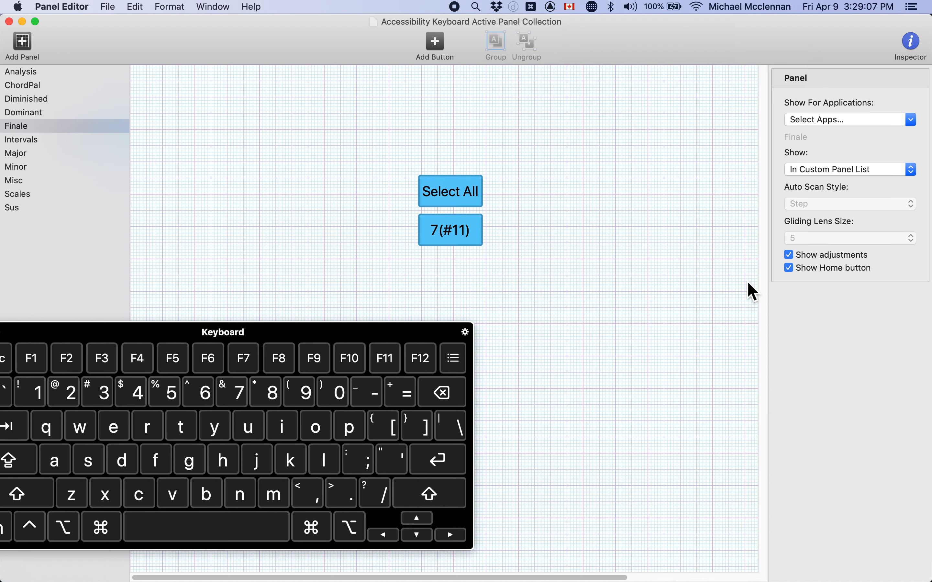
- Delete the 7(#11) button and place a fresh copy of the Select All button directly below the original
left_click(439, 236)
key("Delete")
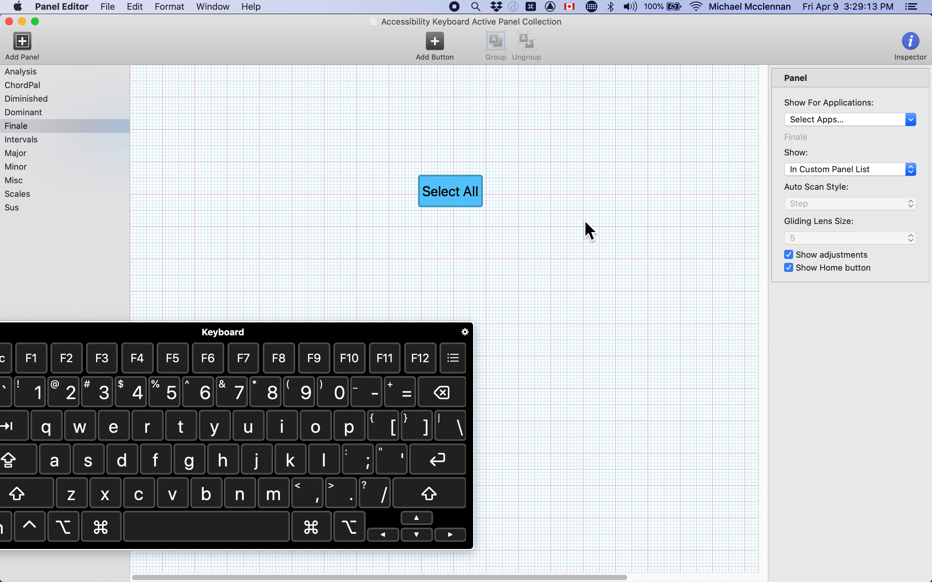
left_click(466, 201)
key("super+c")
key("super+v")
left_click_drag(465, 202, 464, 237)
left_click(641, 222)
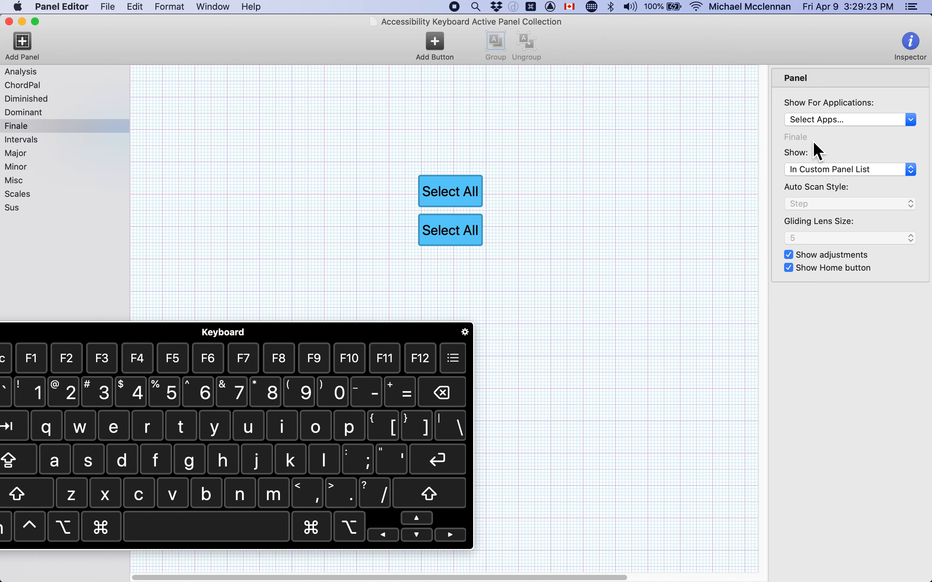
- Rename the new copy below Select All as 7(#11)
left_click(467, 231)
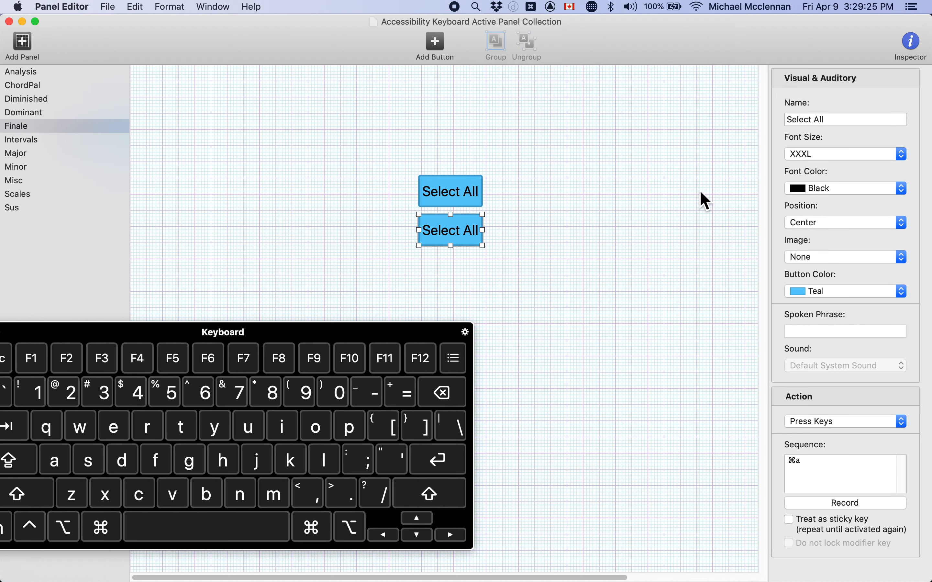
left_click_drag(843, 118, 763, 137)
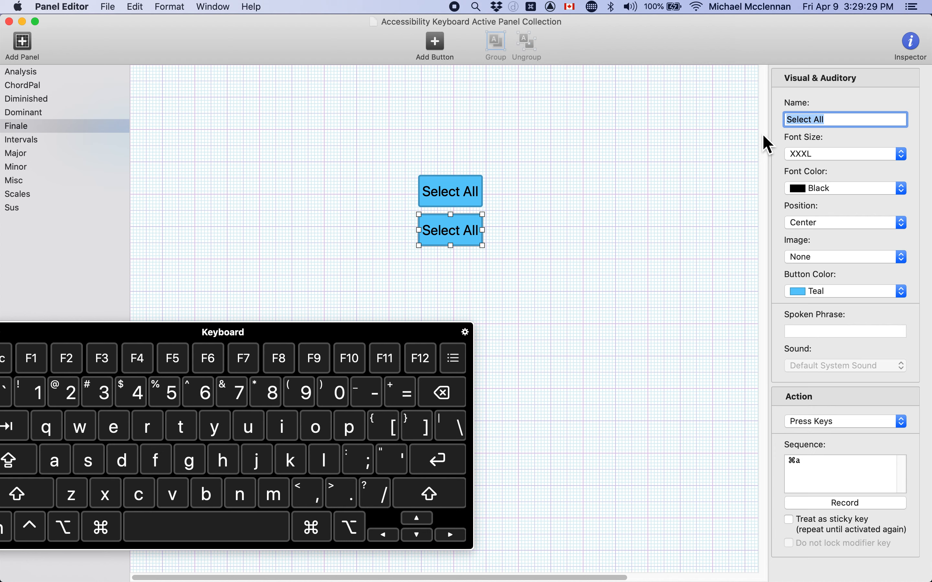
type("7(")
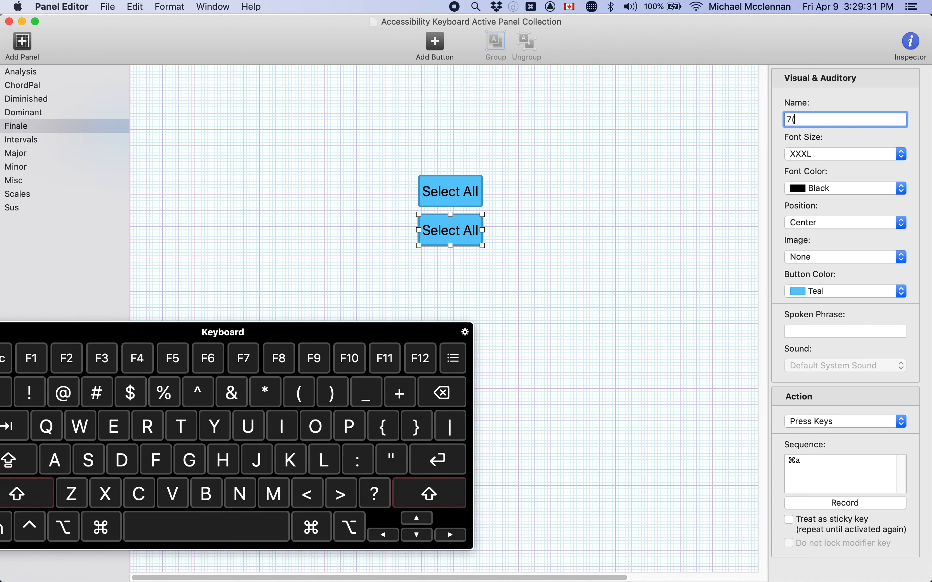
type("#11)")
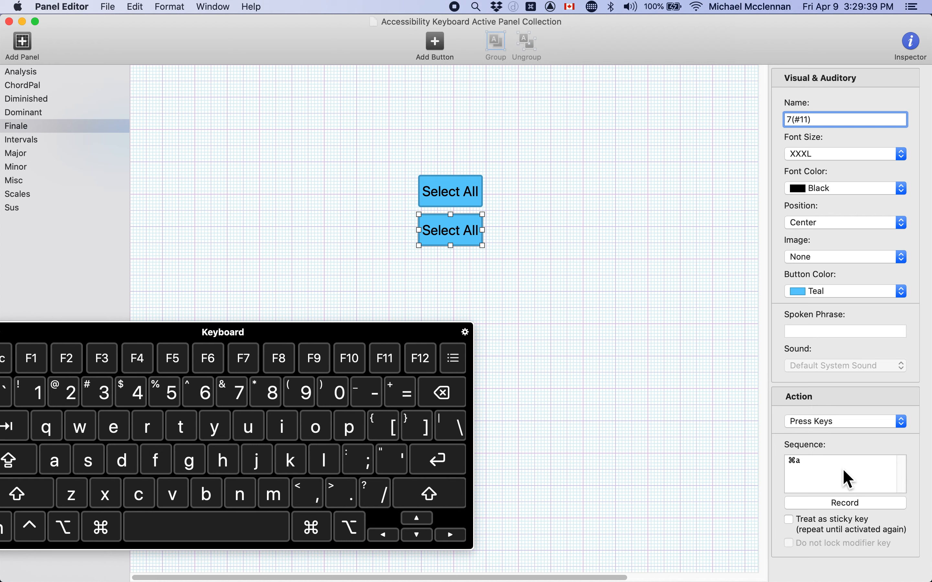
- Switch the new 7(#11) button's action to Enter Text and enter 7(#11) as its text
left_click(843, 422)
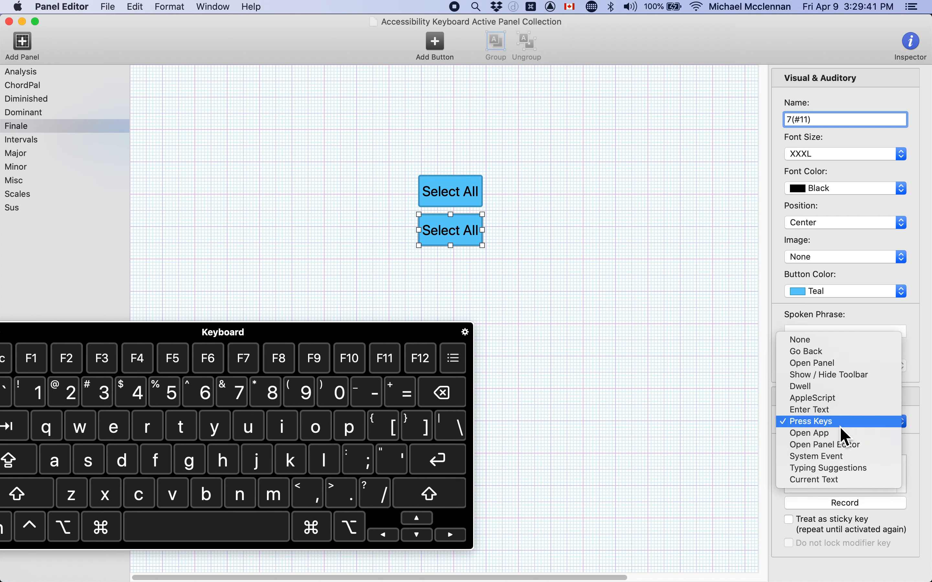
left_click(843, 410)
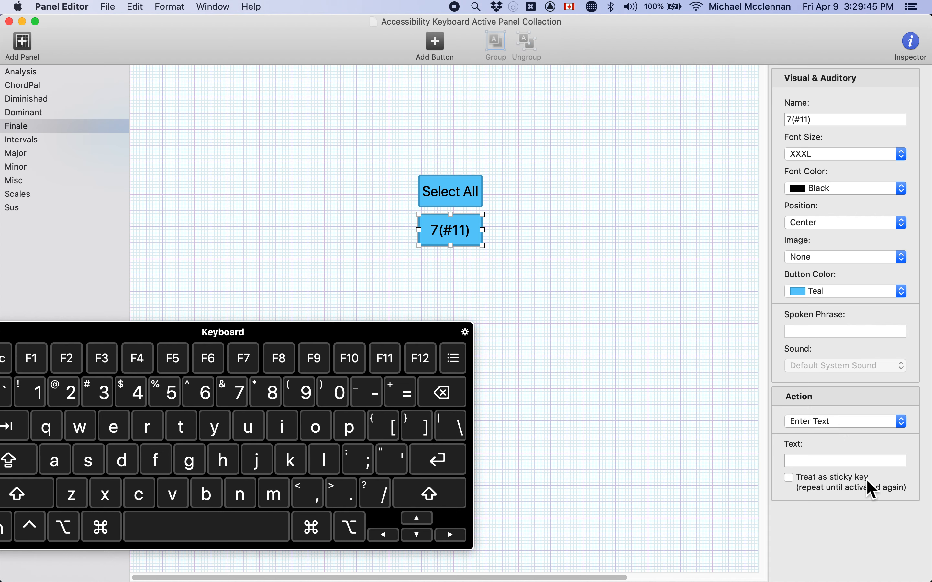
left_click(855, 464)
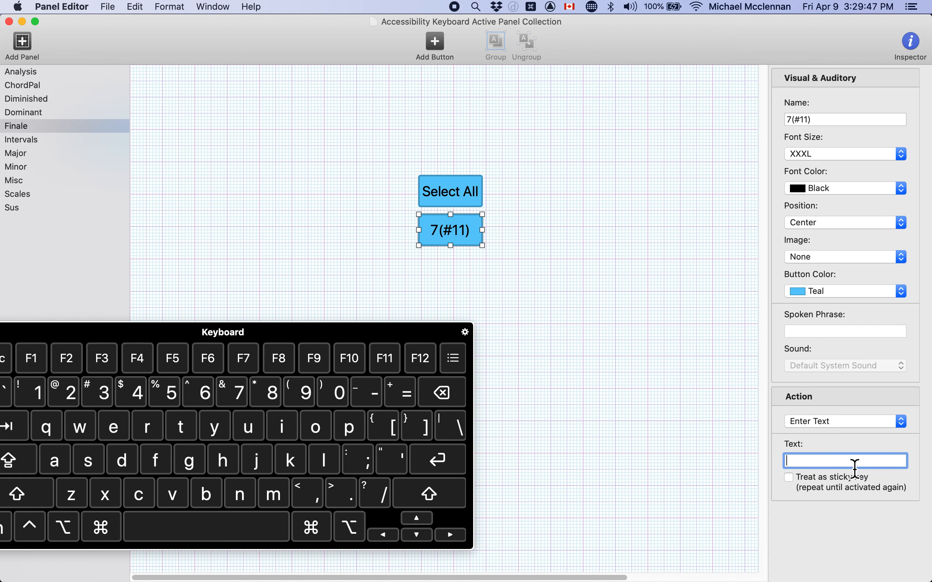
type("7(#")
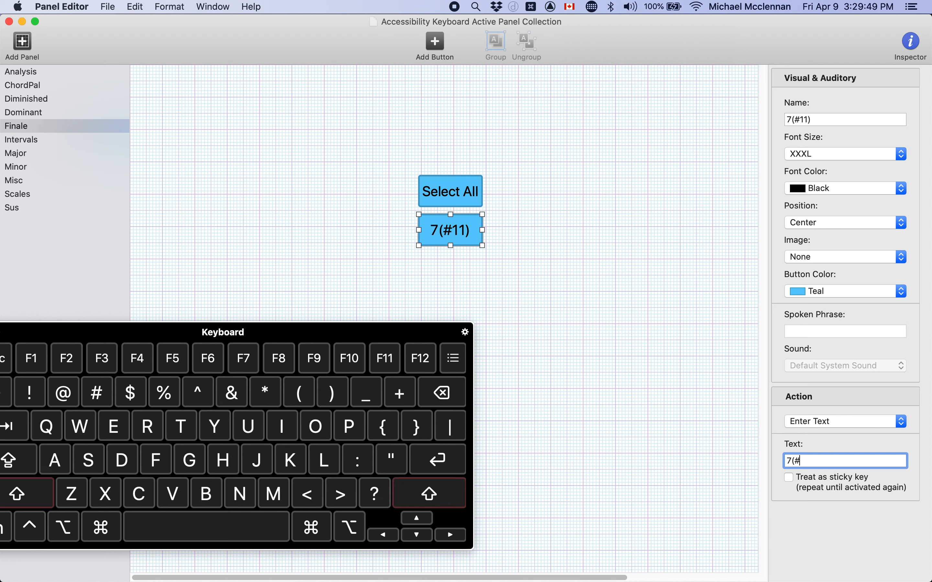
type("11)")
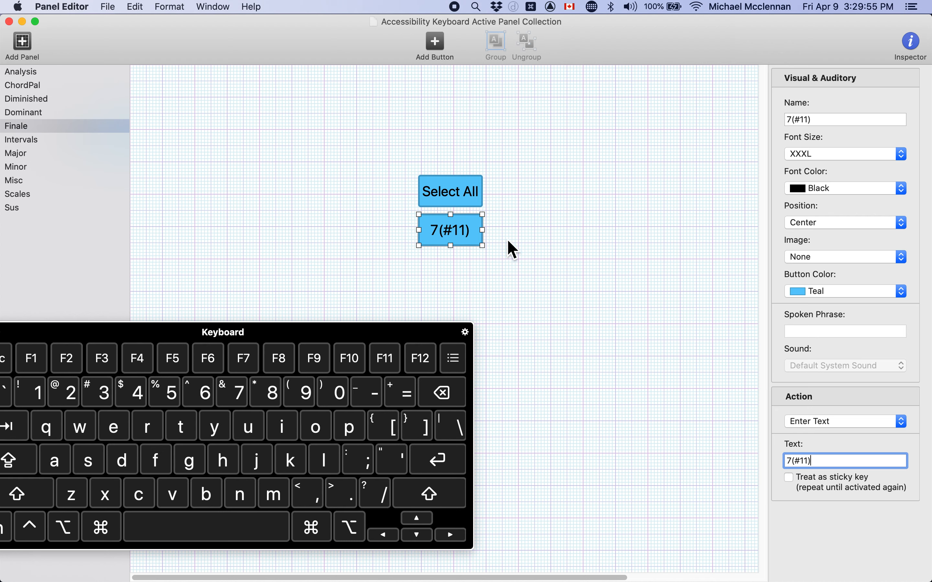
- Replace the text that the 7(#11) button enters with :74
left_click_drag(820, 464, 774, 463)
key("BackSpace")
type(":74")
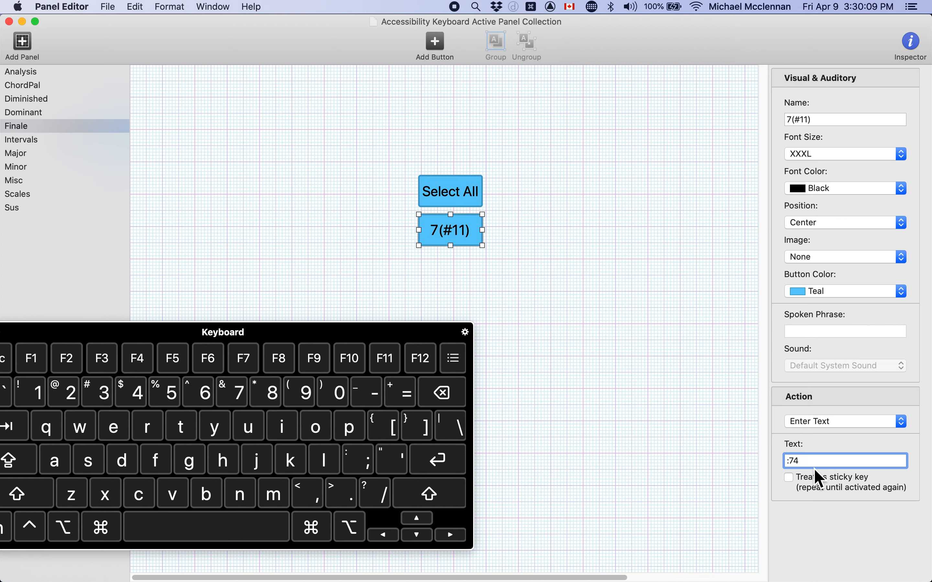
left_click(589, 273)
- Save the panel collection, restarting the Accessibility Keyboard with the updated panels, and switch to Finale
key("super")
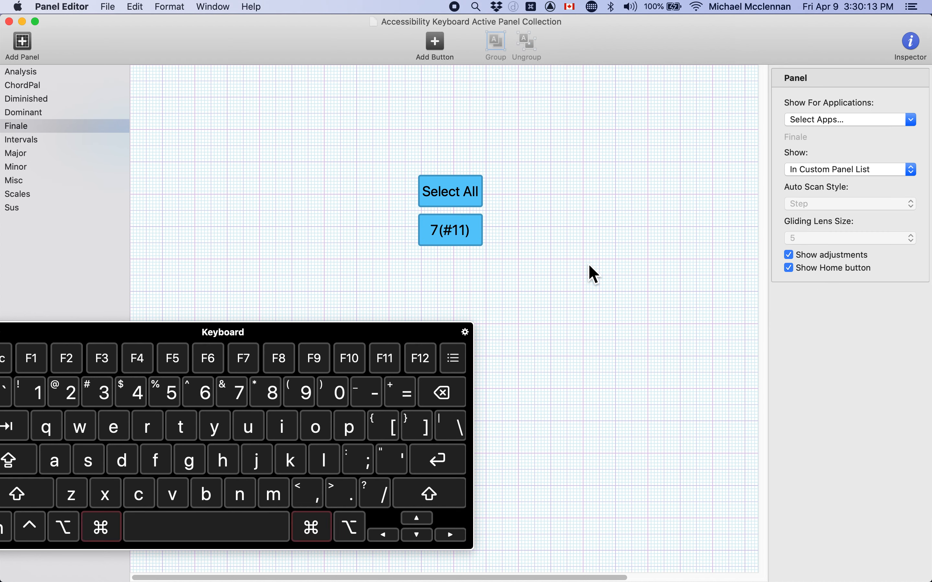
key("super+s")
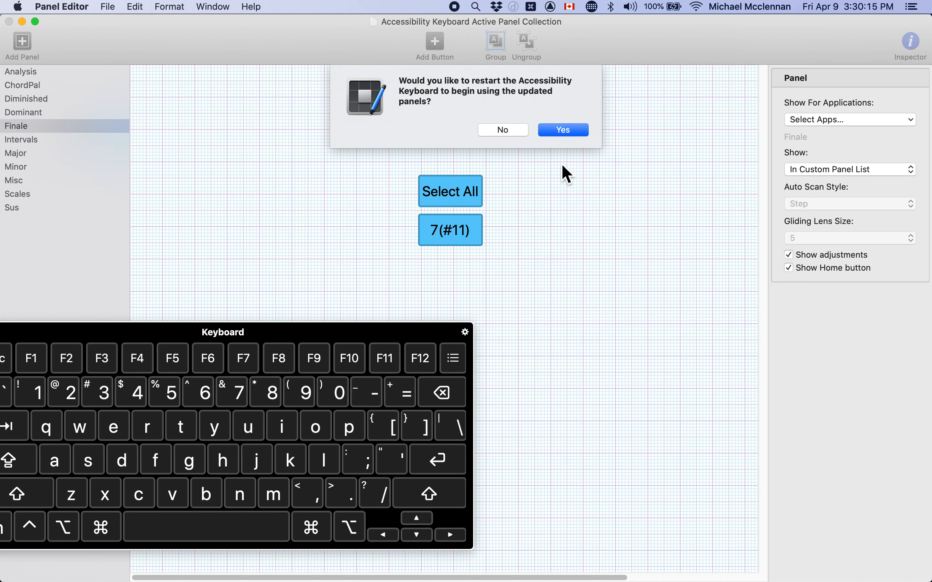
left_click(564, 130)
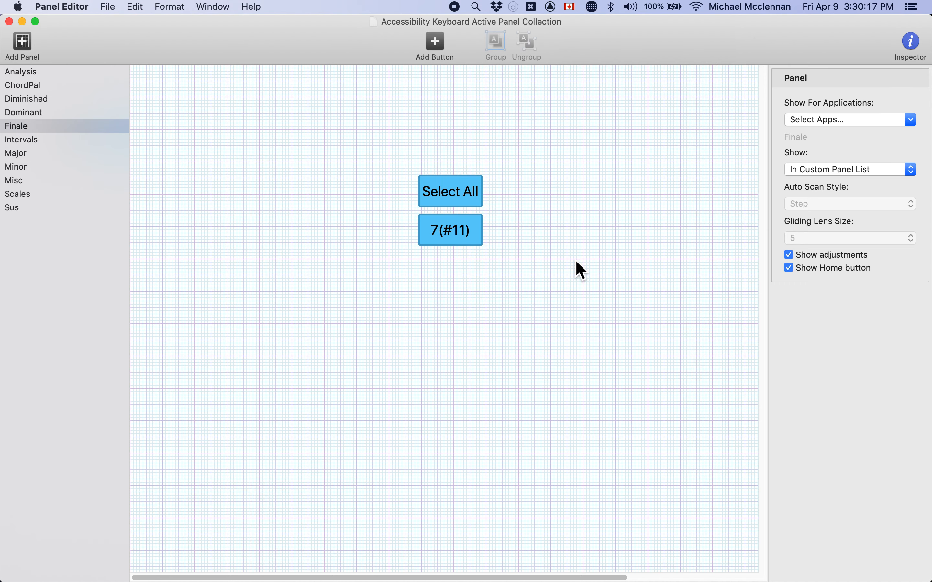
key("super+Tab")
left_click(535, 262)
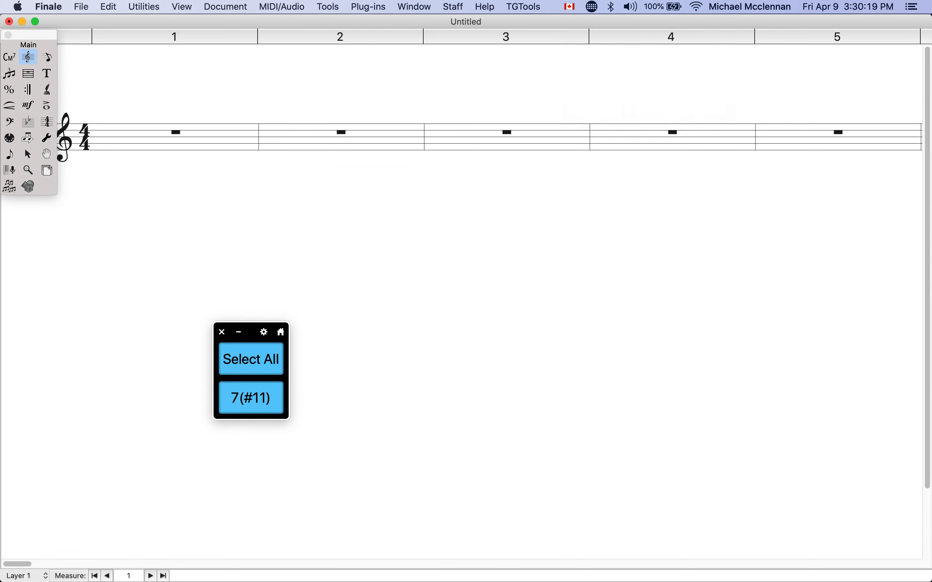
- With the Chord tool, try the panel's 7(#11) button on an F chord in measure 2 and delete the resulting chord
left_click(11, 58)
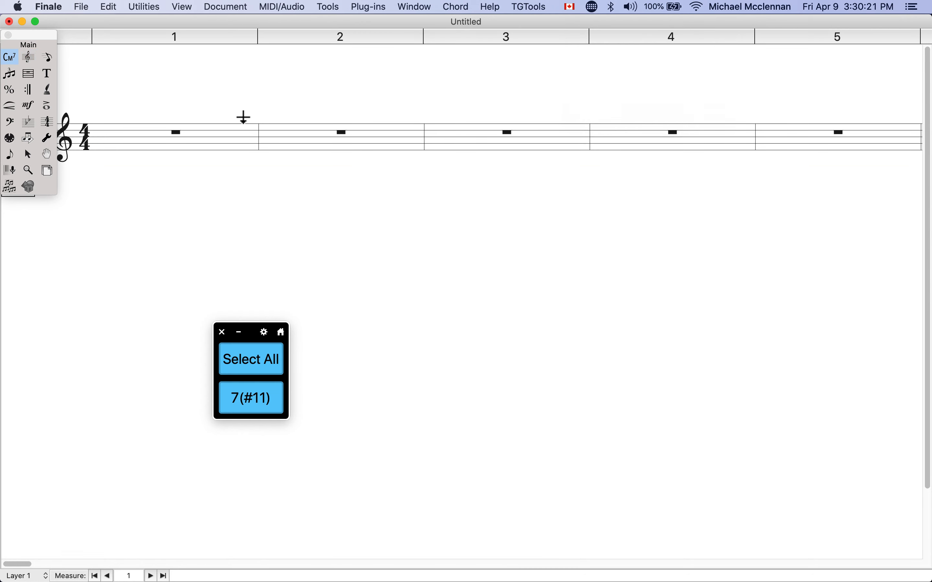
left_click(274, 145)
type("F")
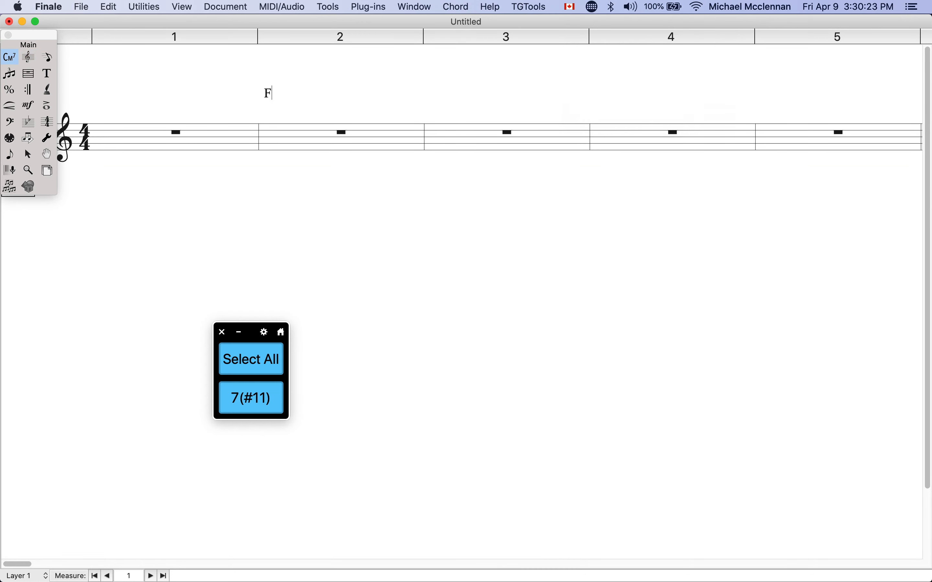
left_click(258, 405)
key("Return")
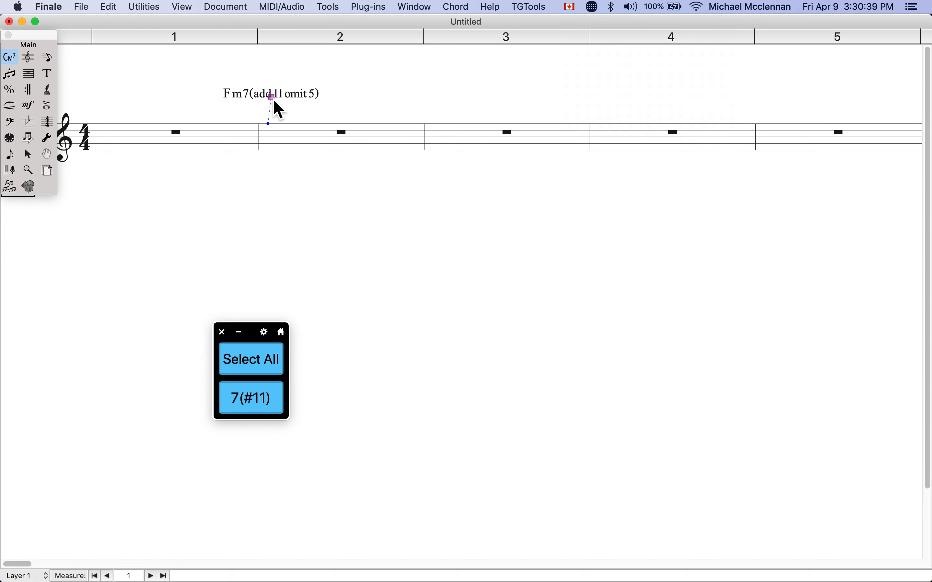
key("Delete")
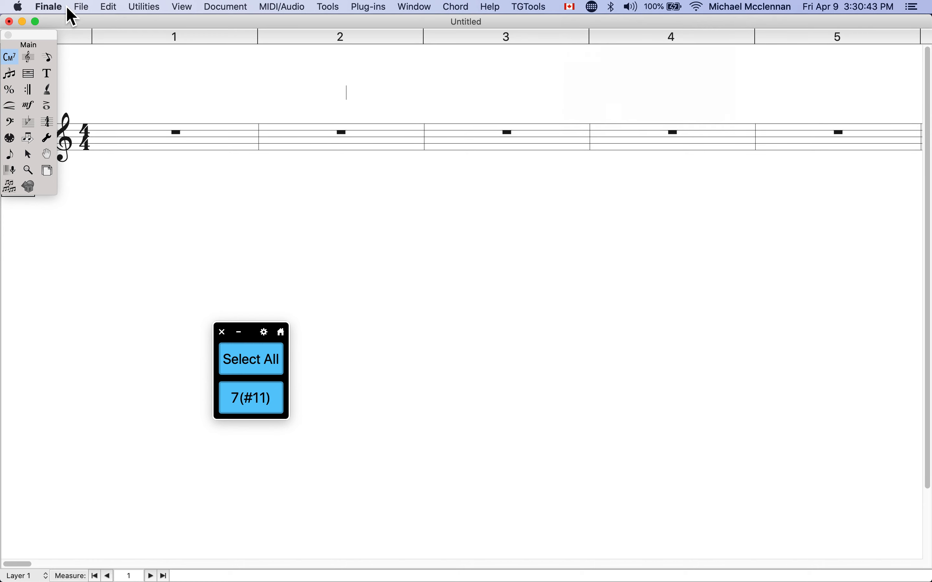
- Load the chord library listed as Arial 2021...RDPAL 1000 from Finale 26's Libraries folder
left_click(79, 14)
mouse_move(65, 13)
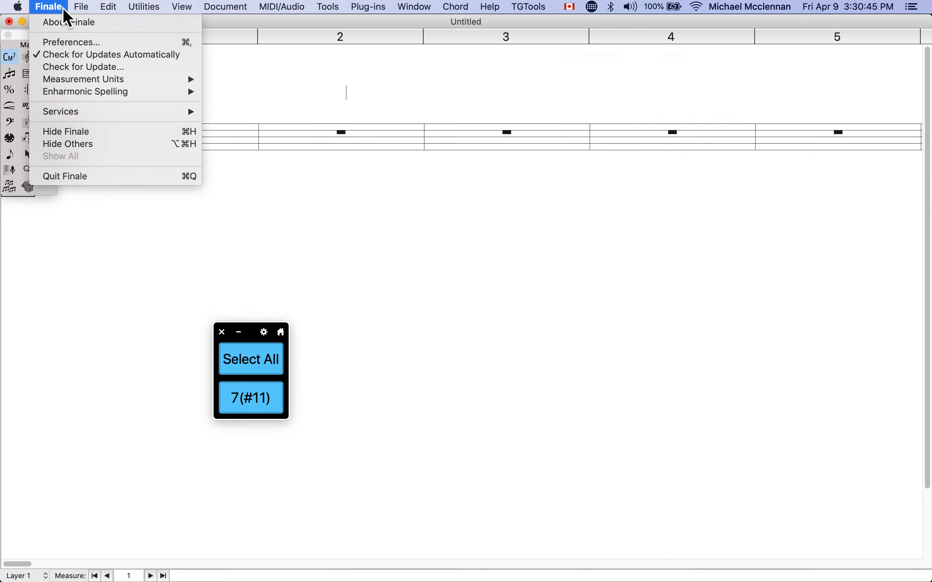
left_click(62, 9)
left_click(50, 10)
mouse_move(83, 18)
mouse_move(129, 179)
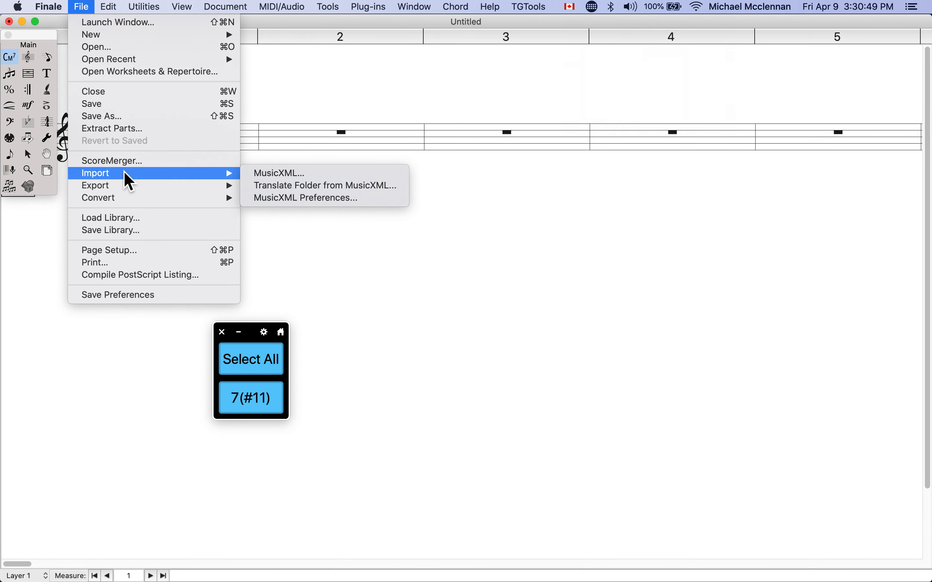
left_click(143, 220)
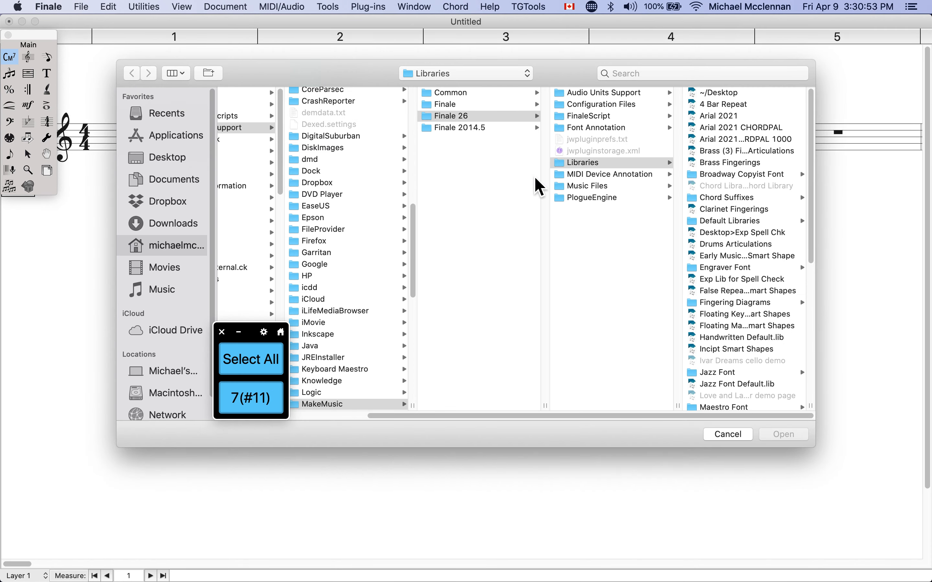
double_click(757, 140)
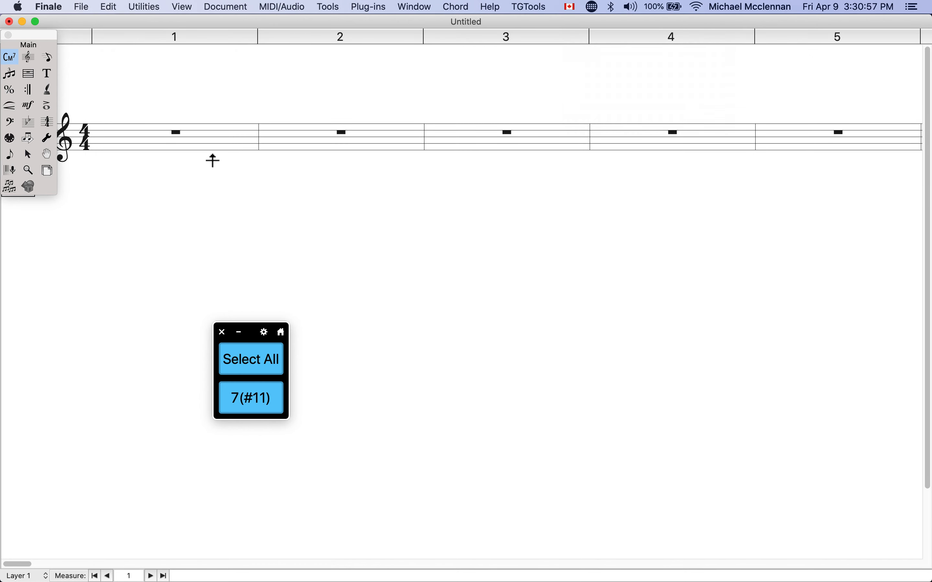
- Open the chord definition at measure 1, look through the selectable chord suffixes and leave without adding a chord
left_click(215, 149)
left_click(447, 350)
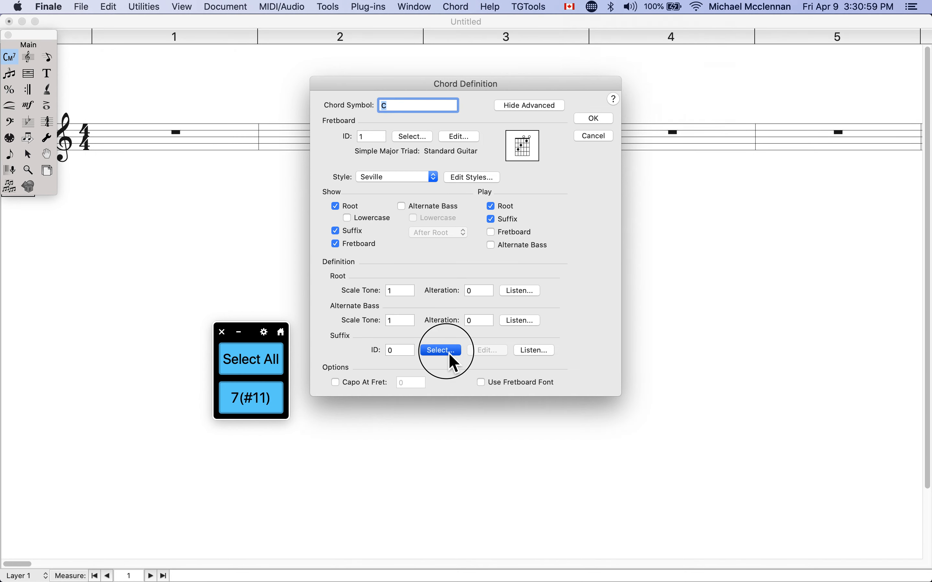
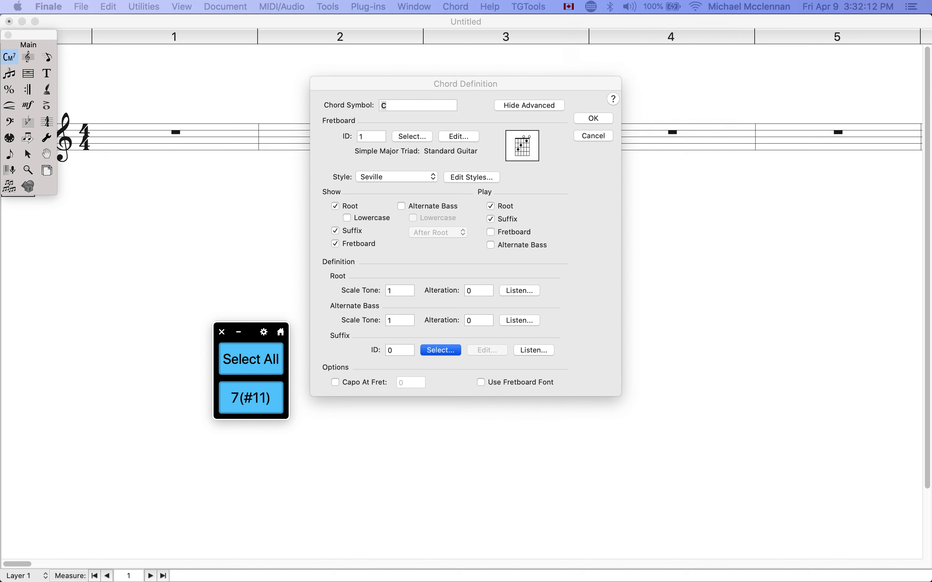
left_click(595, 136)
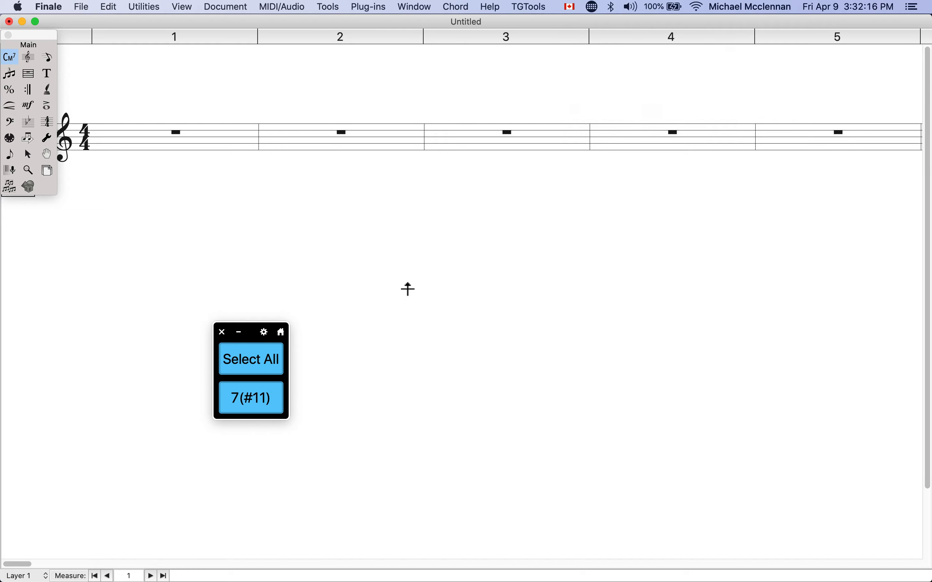
- Switch back to the Panel Editor with the Finale panel open
key("super+Tab")
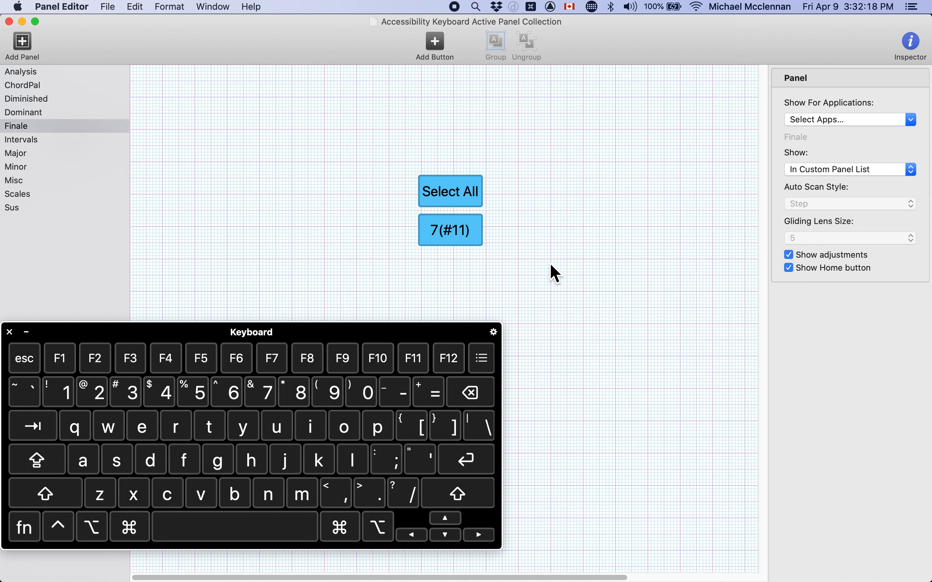
left_click(495, 274)
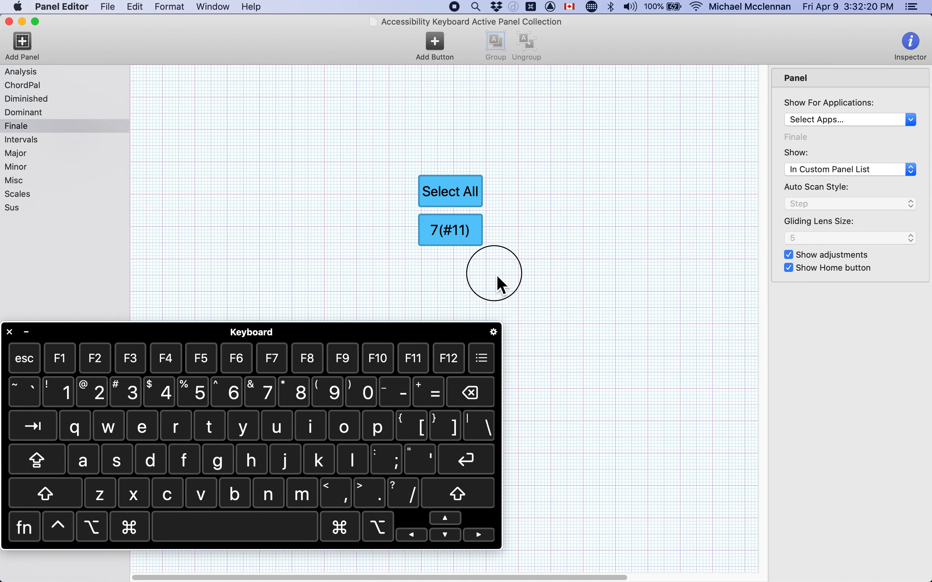
- Move the on-screen keyboard clear of the panel buttons and delete the 7(#11) button from the Finale panel
left_click_drag(464, 329, 501, 364)
left_click(636, 300)
left_click(465, 236)
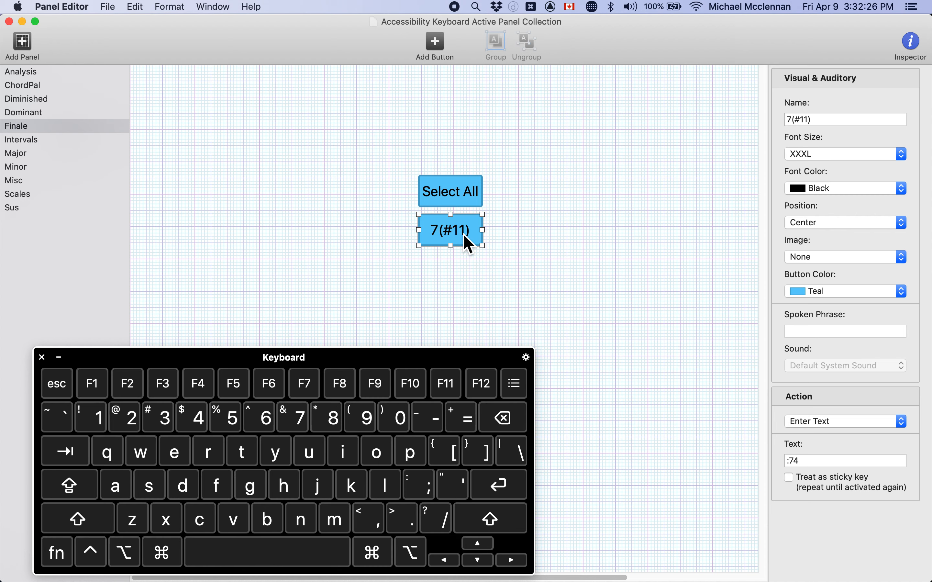
key("BackSpace")
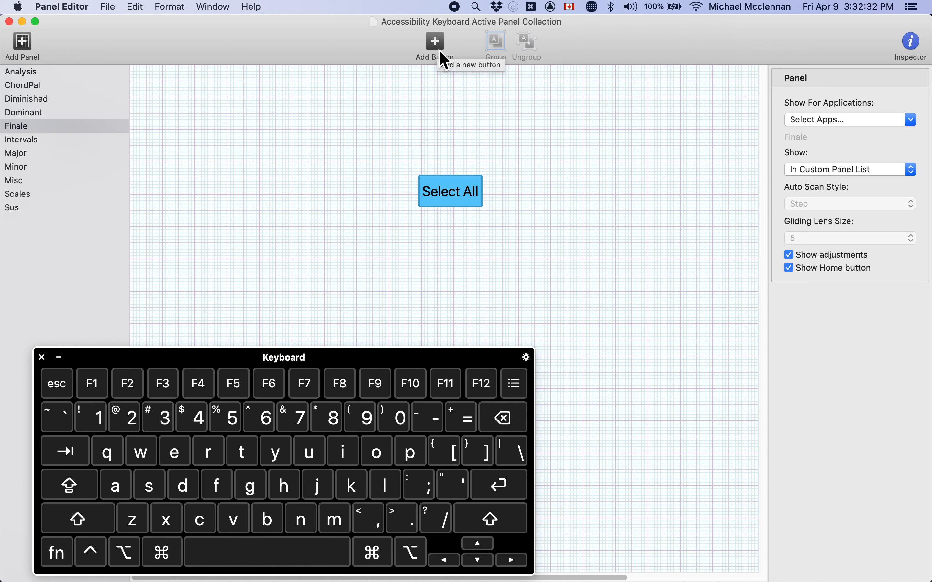
- Duplicate the Select All button and place the copy directly beneath the original
left_click(468, 203)
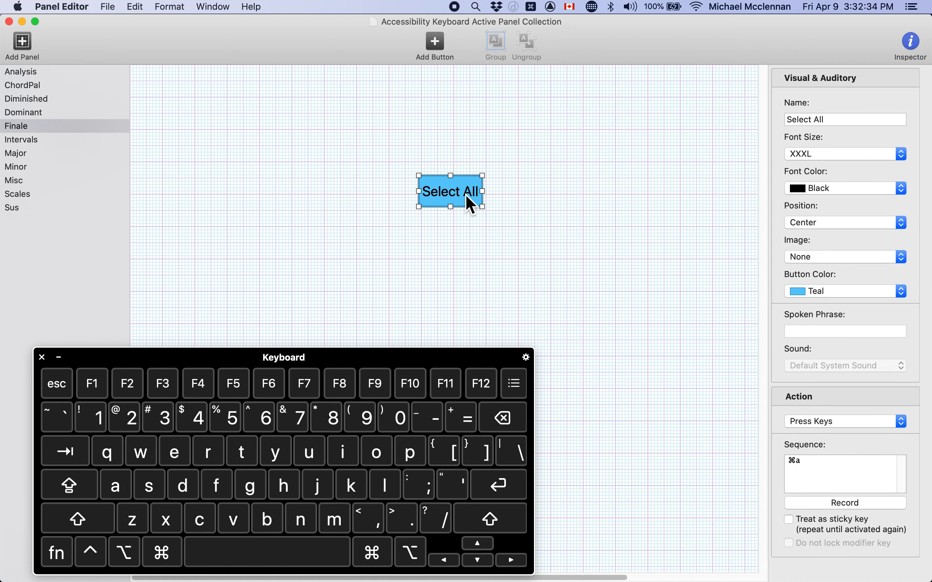
key("super+c")
key("super+v")
left_click_drag(466, 194, 462, 231)
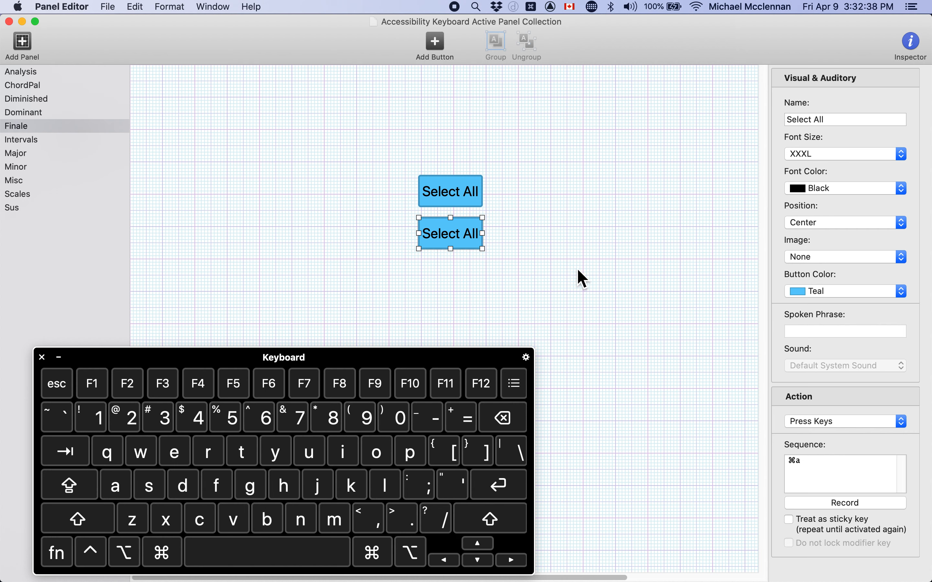
left_click(577, 269)
left_click_drag(451, 240, 463, 236)
- Rename the copied button 7(#11) and set its action to Enter Text
left_click(841, 120)
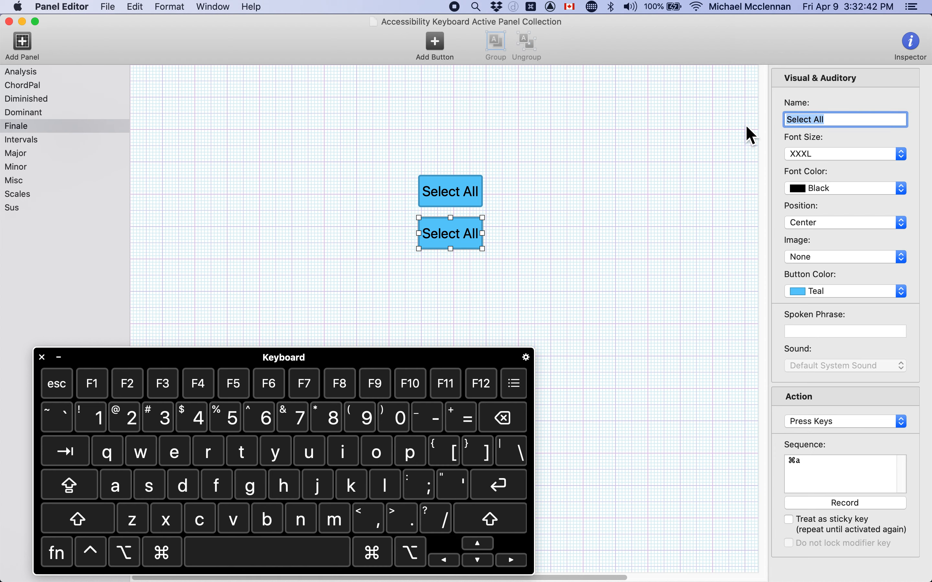
type("7")
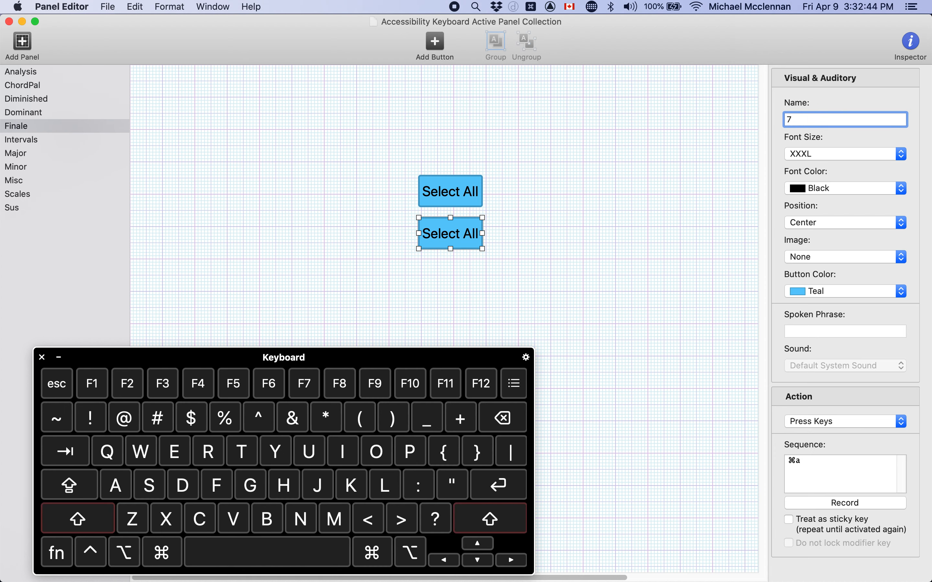
type("(#11)")
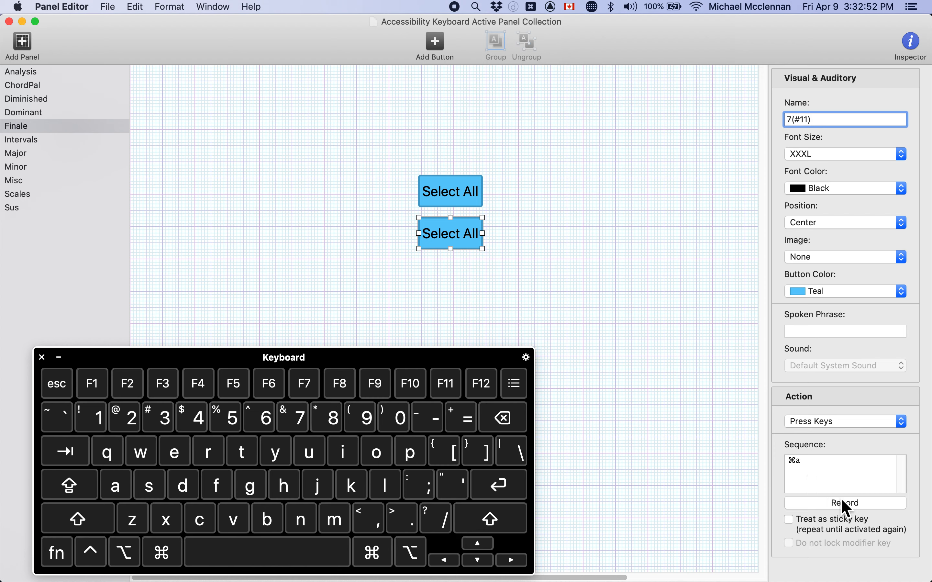
left_click(835, 425)
left_click(840, 414)
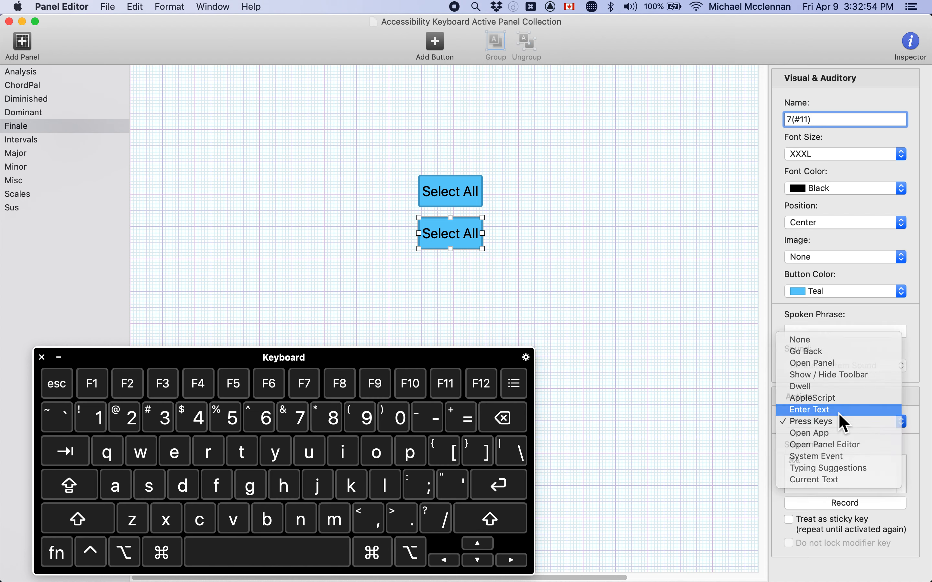
left_click(832, 468)
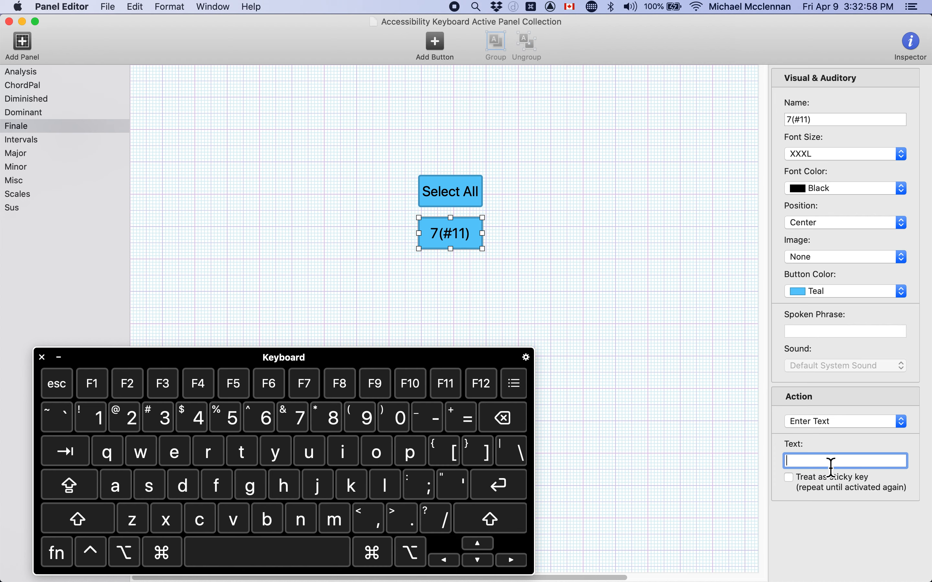
key("shift")
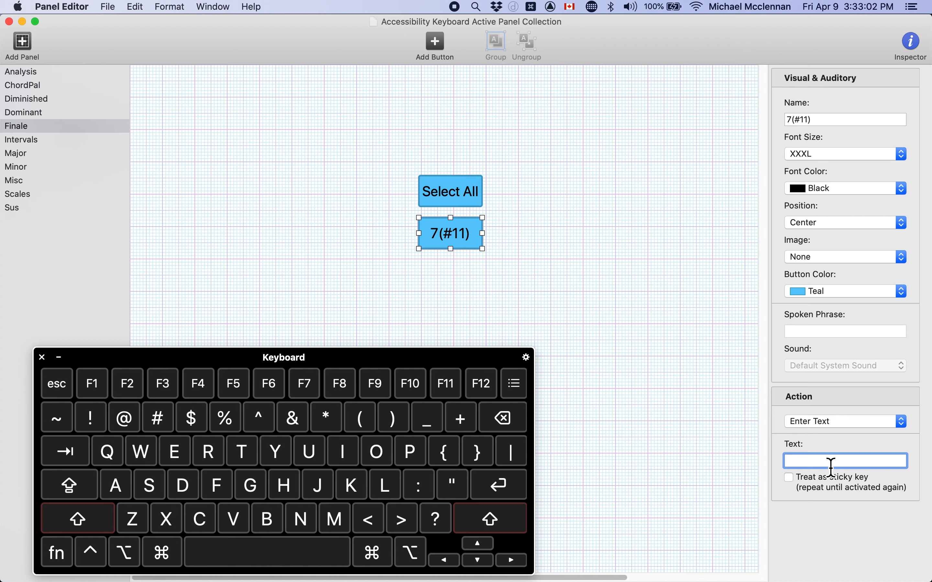
type(":74")
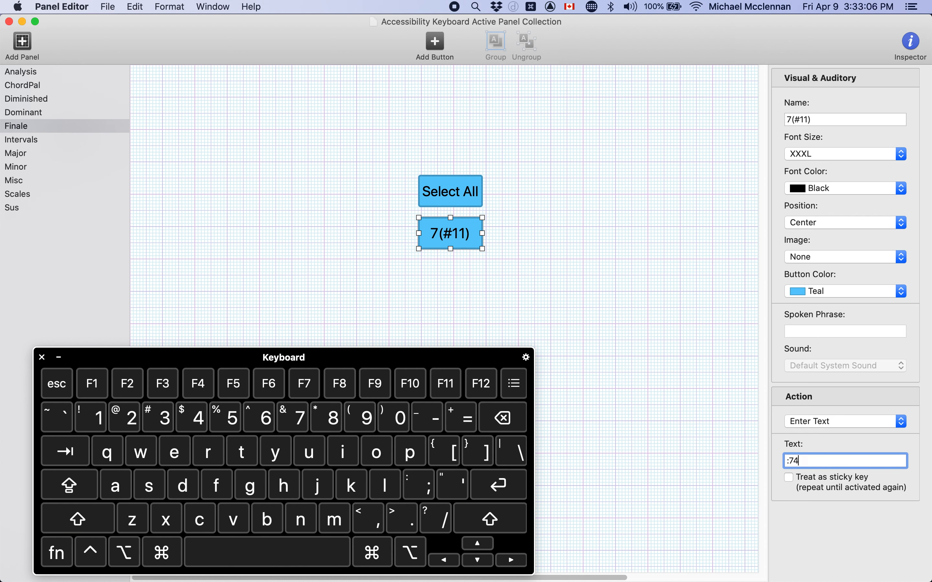
key("BackSpace")
key("BackSpace")
key("BackSpace")
- Make the 7(#11) button's action enter the text 7(#11)
type("&(#11)")
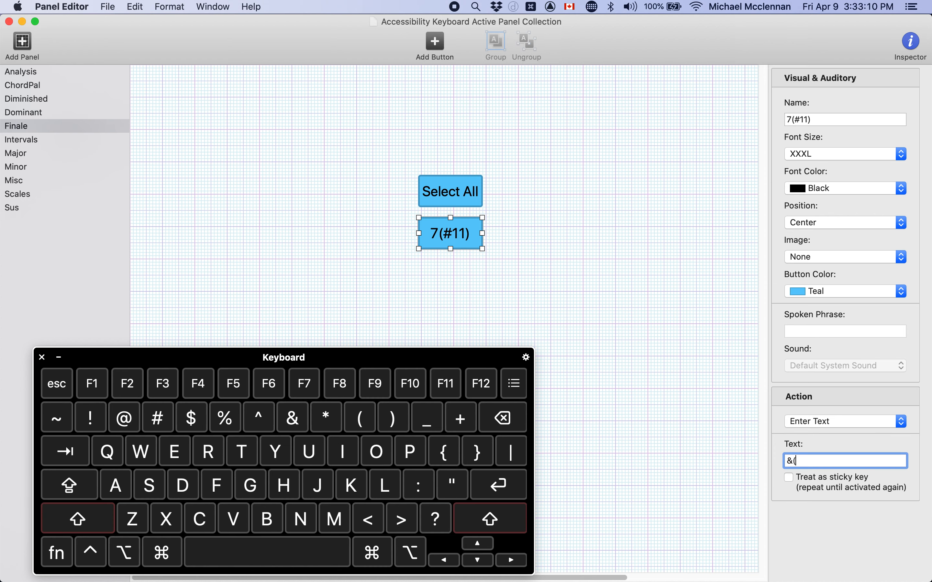
key("Left")
key("Left")
key("Left")
key("Left")
key("Left")
key("BackSpace")
type("7")
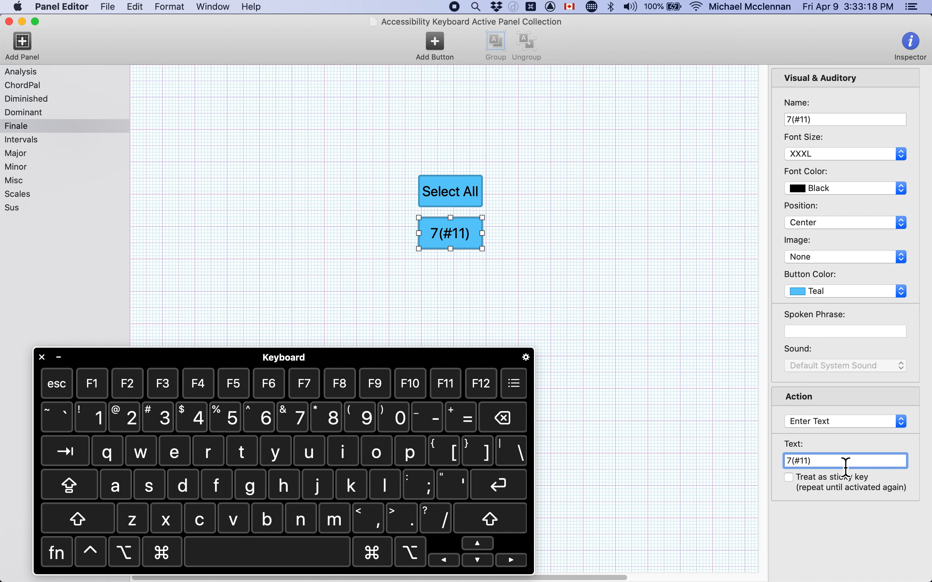
- Save the panel collection and restart the Accessibility Keyboard so it uses the updated panels
left_click(594, 302)
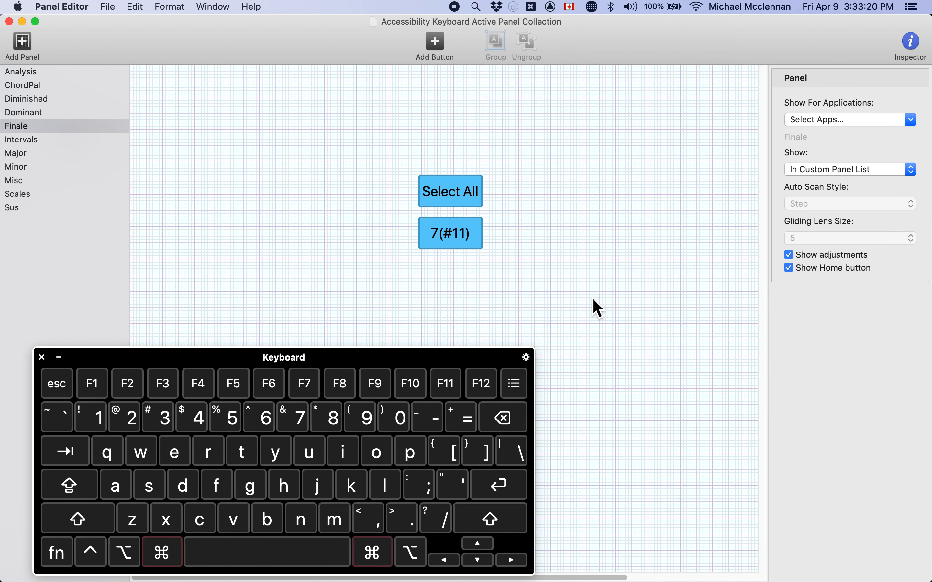
key("super+s")
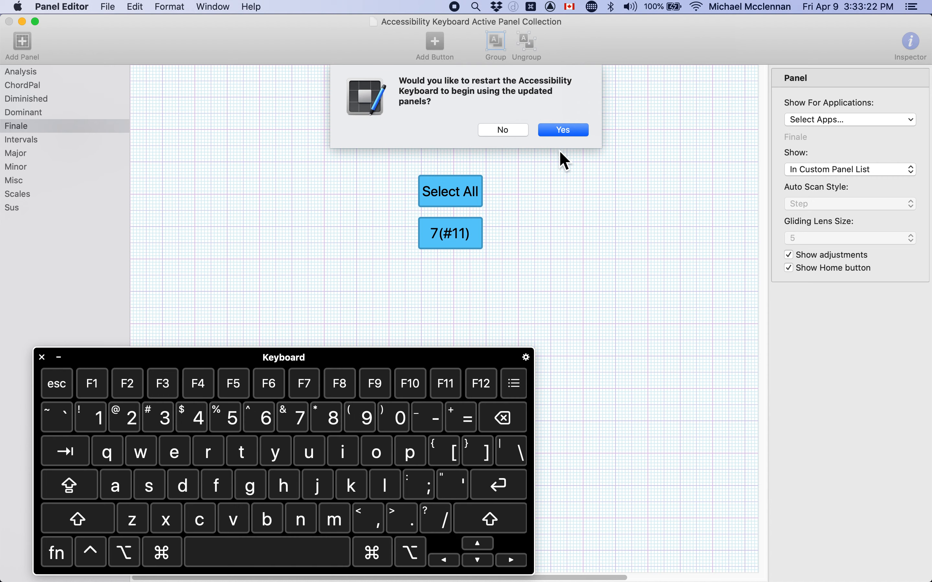
left_click(564, 130)
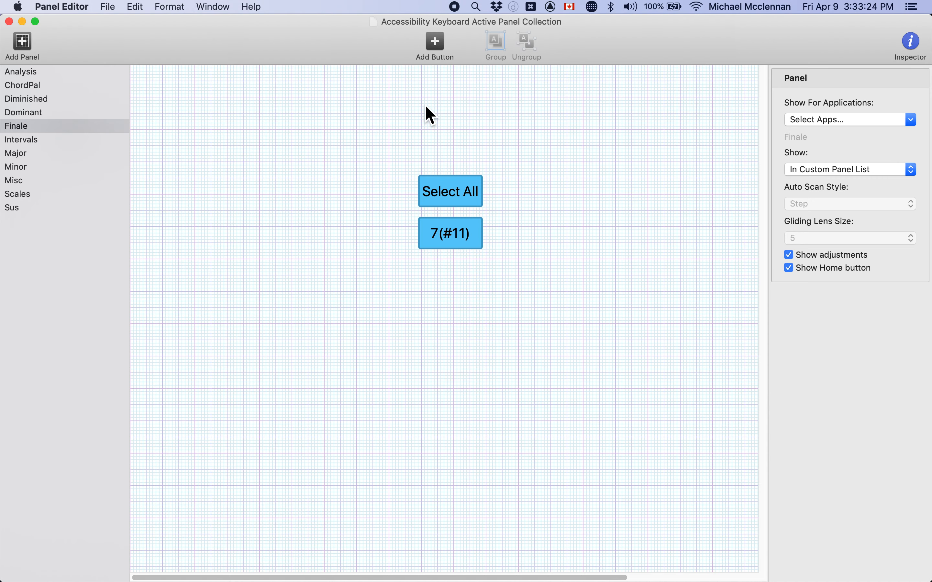
- Switch to Finale and enter an F7(#11) chord at measure 2, using the panel's 7(#11) button for the suffix
key("super+Tab")
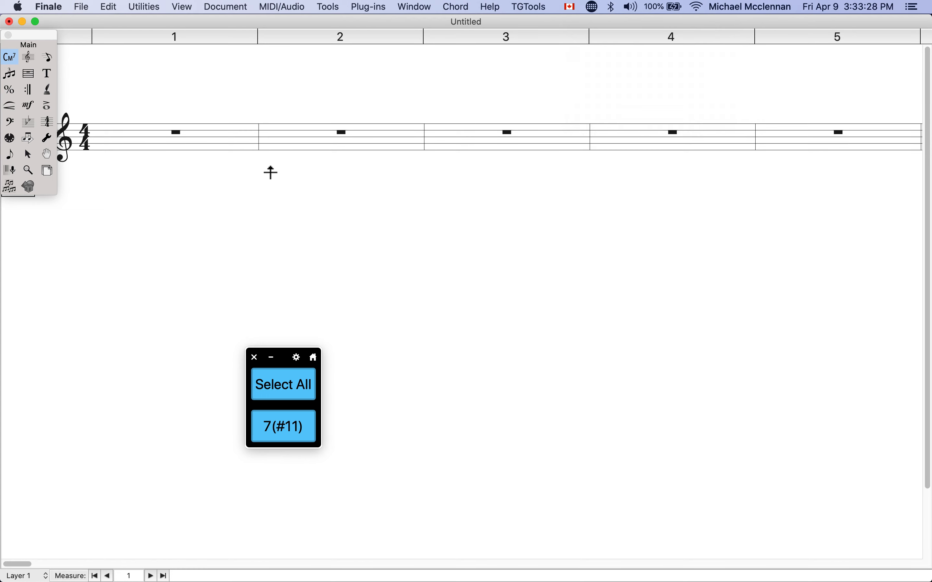
left_click(272, 140)
type("F")
left_click(294, 435)
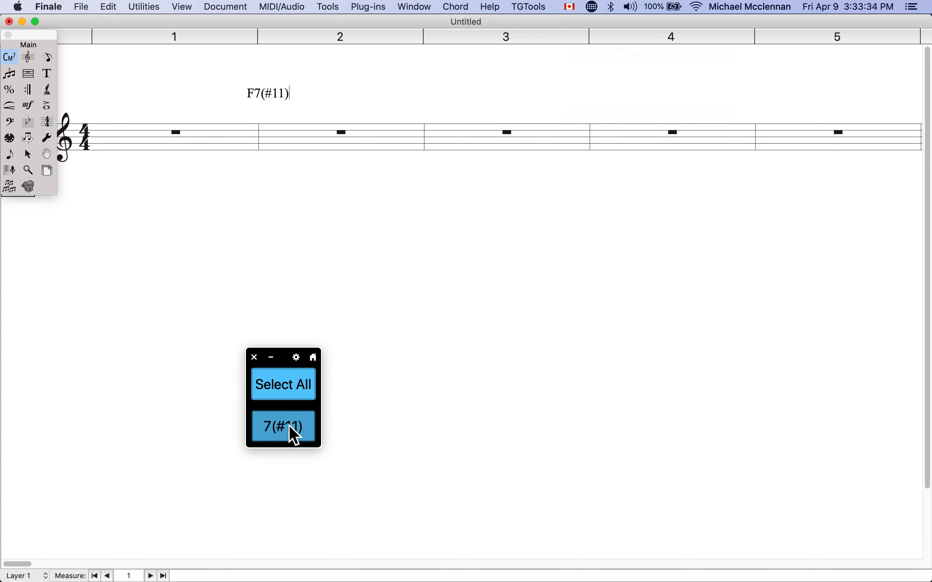
key("space")
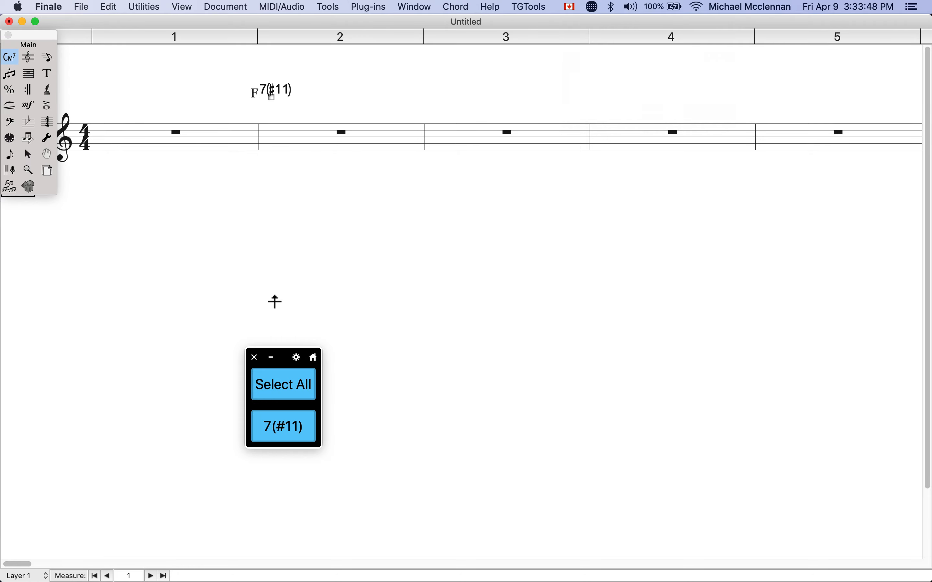
- Return to the Panel Editor, duplicate the 7(#11) button and place the copy beside it on the same row
key("super+Tab")
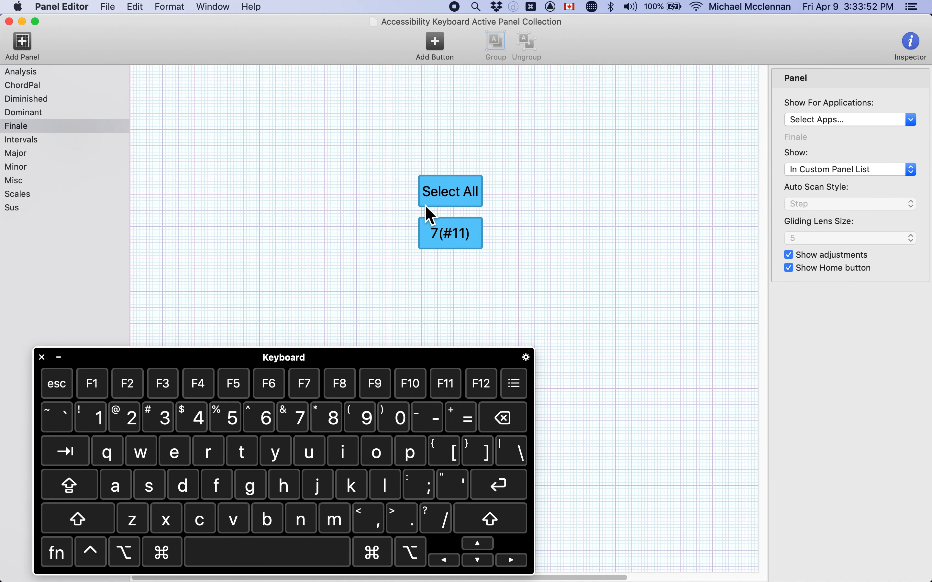
left_click(458, 237)
key("super+d")
left_click_drag(456, 232, 528, 238)
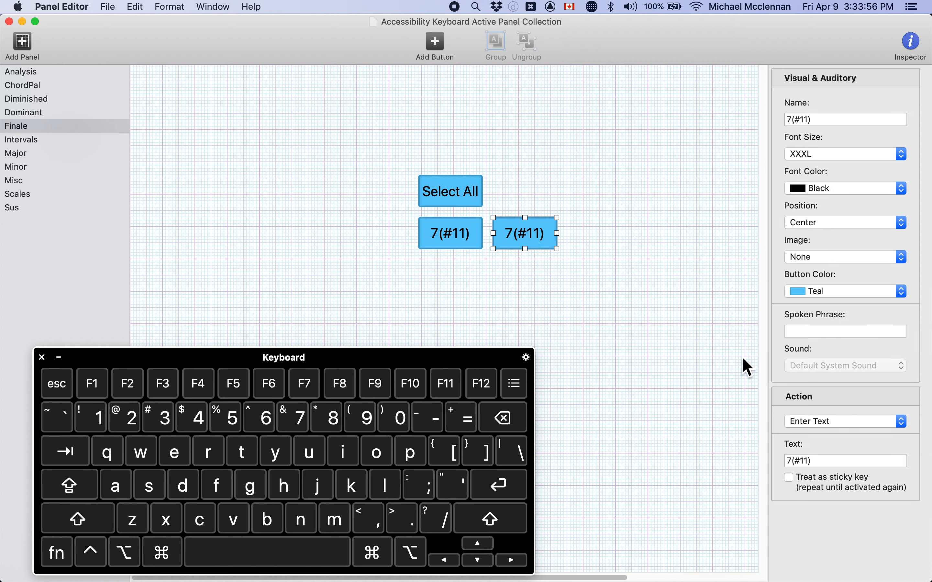
- Set the duplicate 7(#11) button's action to Open Panel and look through the available panels without choosing one
left_click(839, 422)
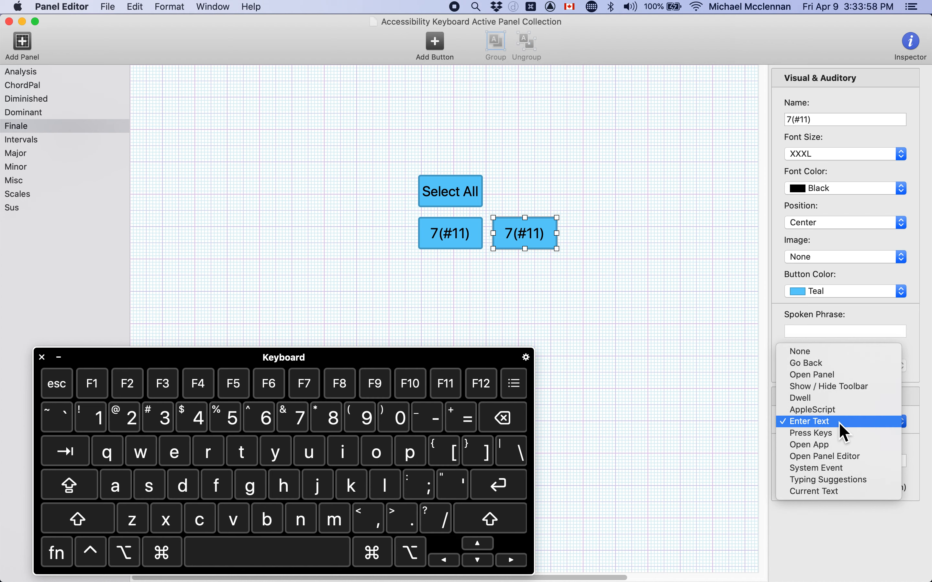
left_click(836, 374)
left_click(864, 466)
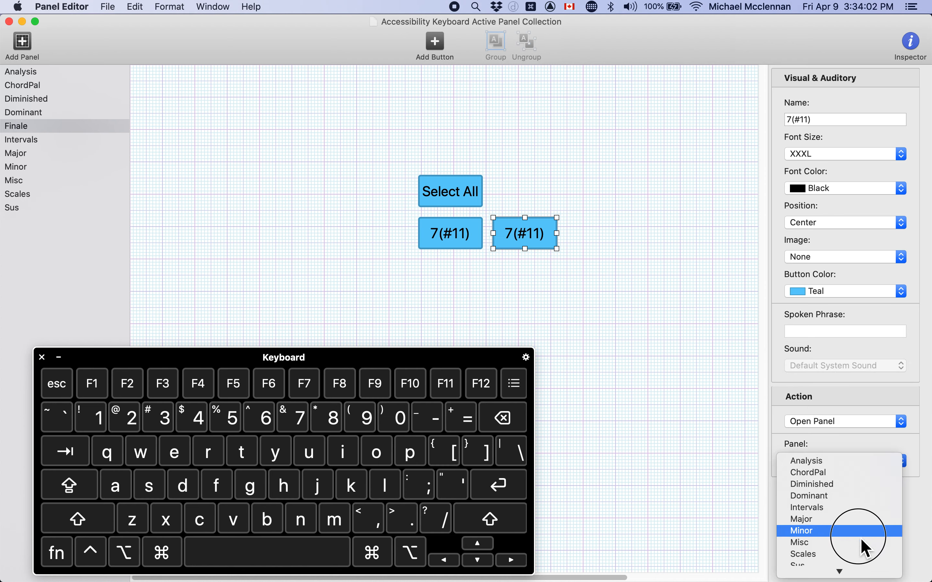
left_click(718, 500)
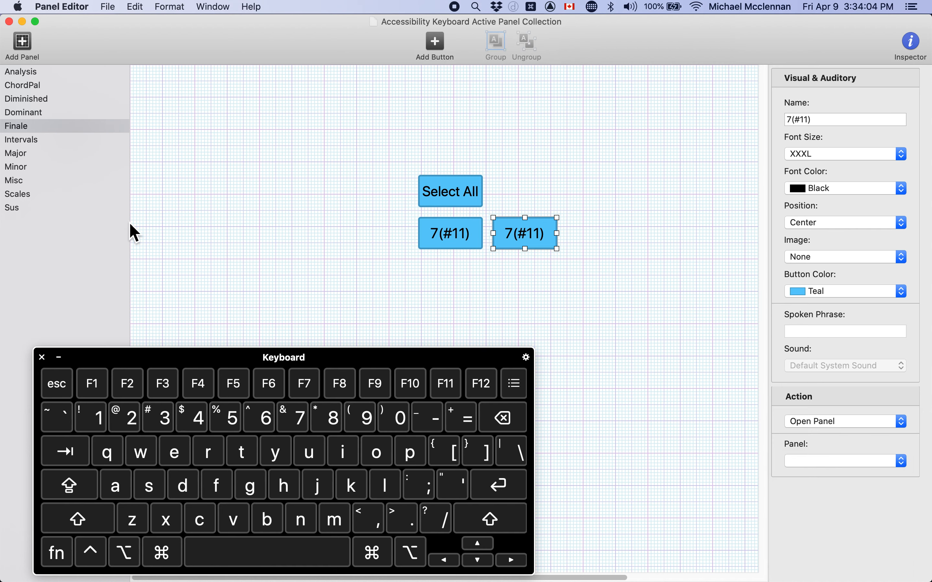
- View the ChordPal panel's button layout with the on-screen keyboard shrunk, and return to the Finale panel
left_click(43, 85)
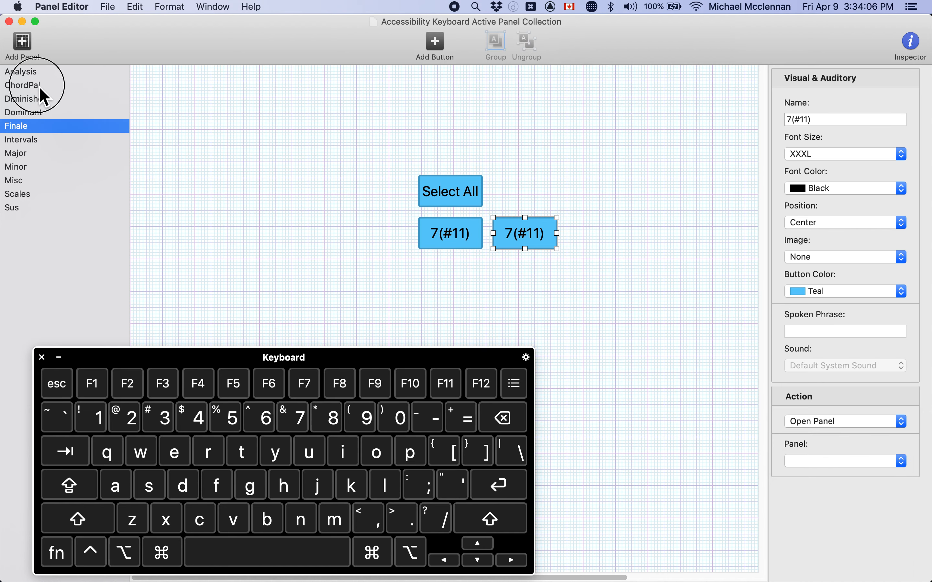
left_click(43, 85)
left_click_drag(338, 354, 340, 479)
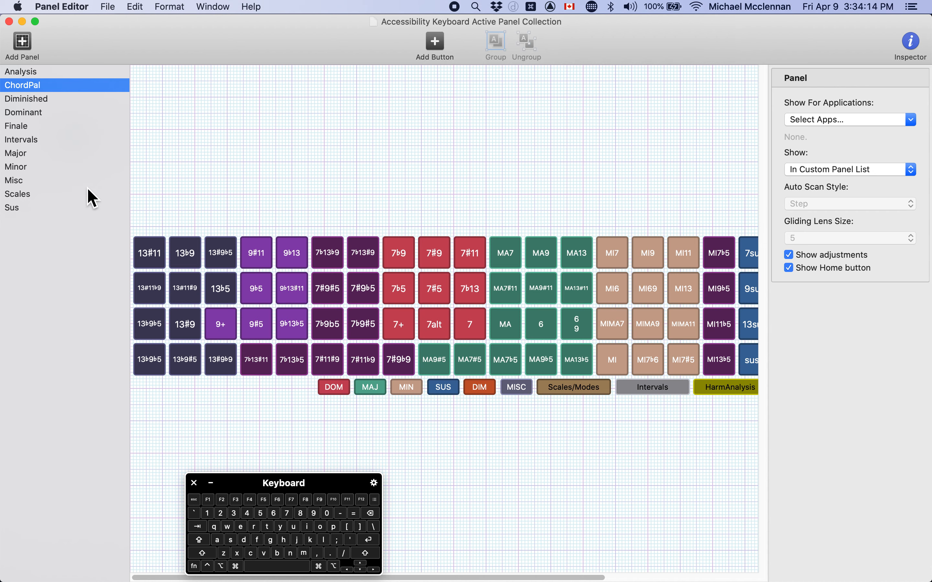
left_click(44, 129)
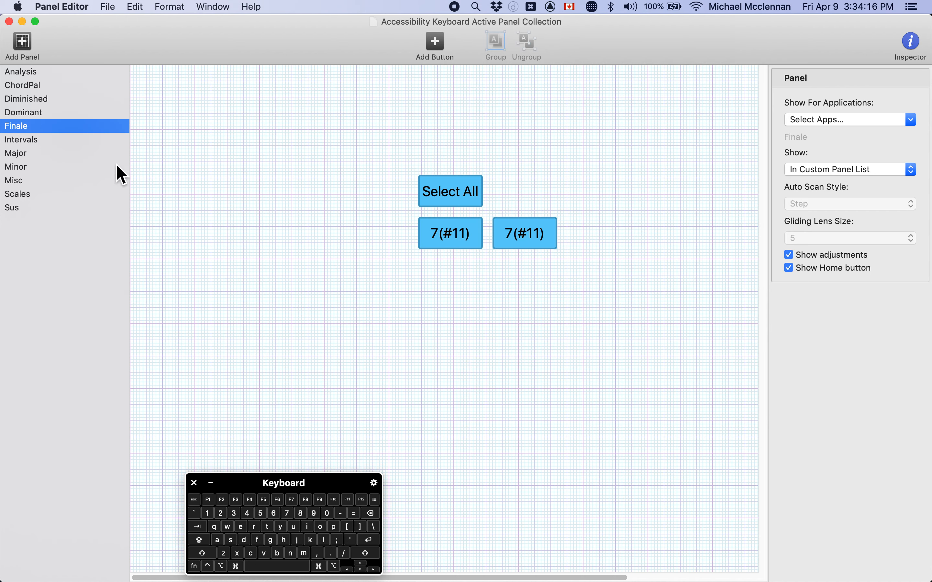
- Try AppleScript as the duplicate 7(#11) button's action, settle on Press Keys and deselect the button
left_click(544, 239)
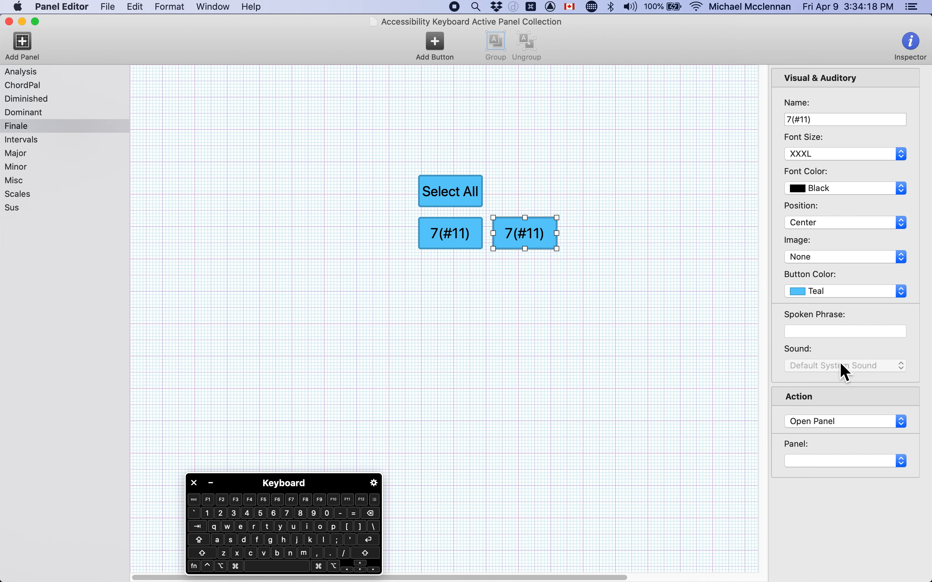
left_click(835, 426)
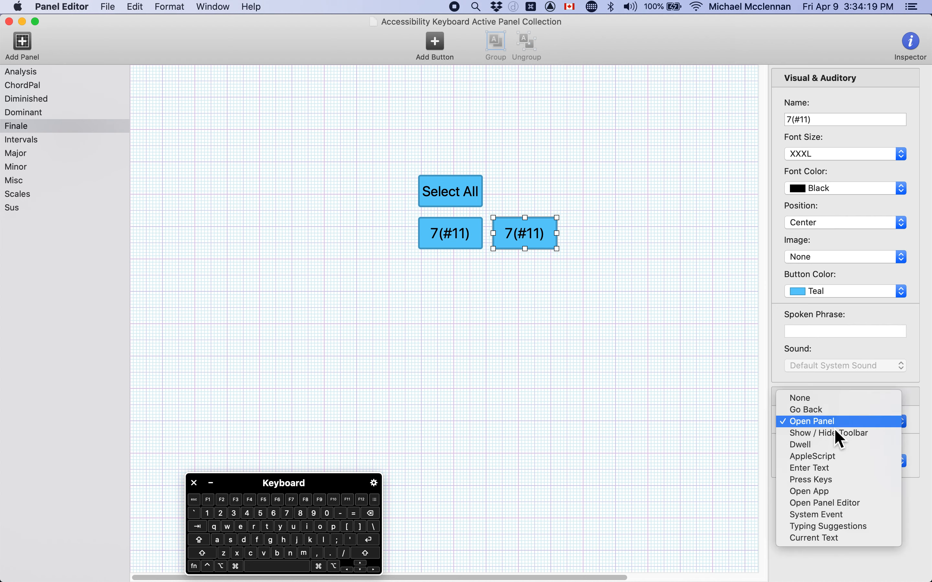
left_click(866, 460)
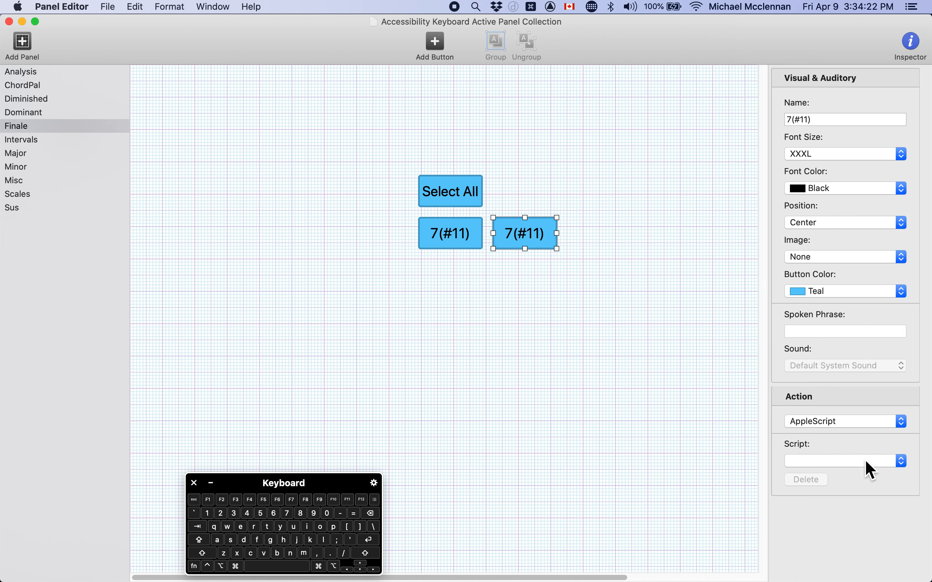
left_click(842, 425)
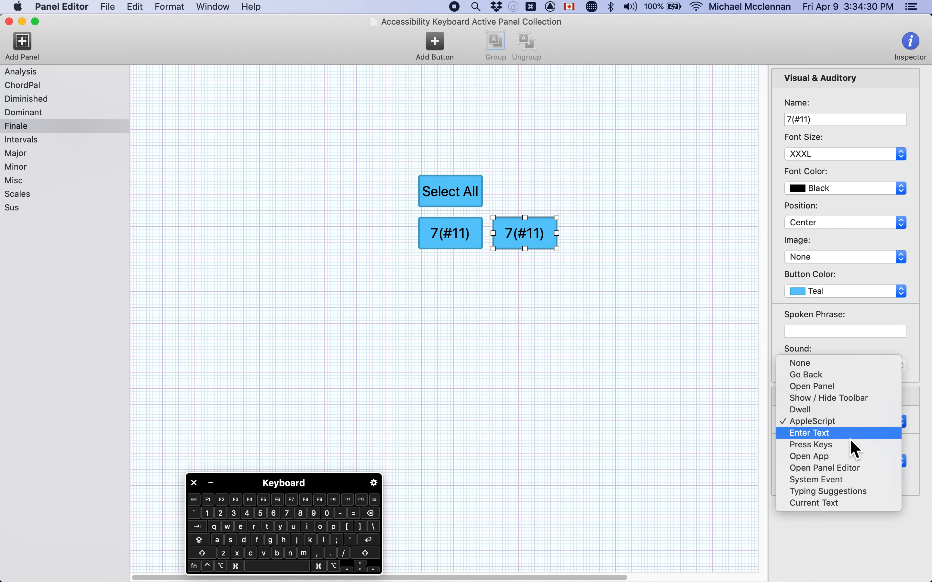
left_click(850, 444)
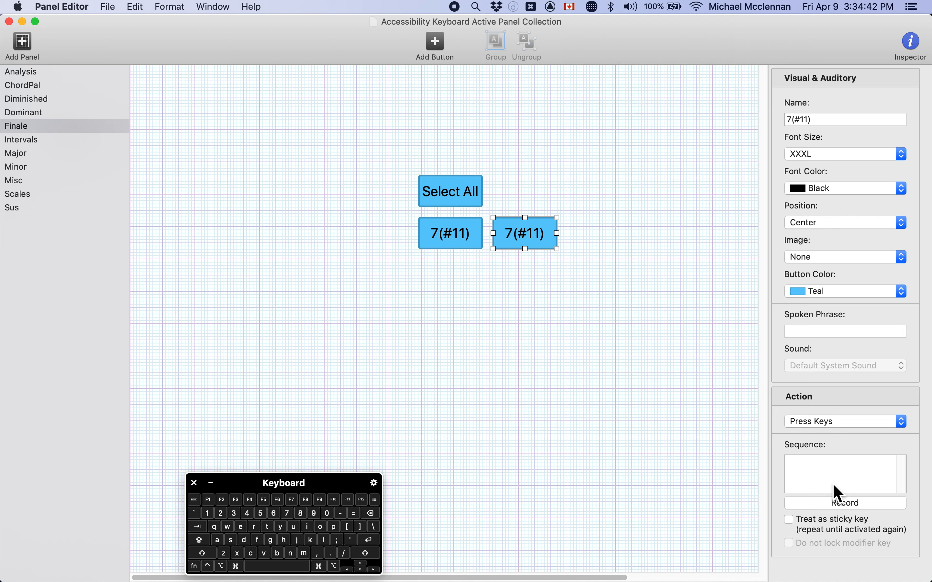
left_click(835, 421)
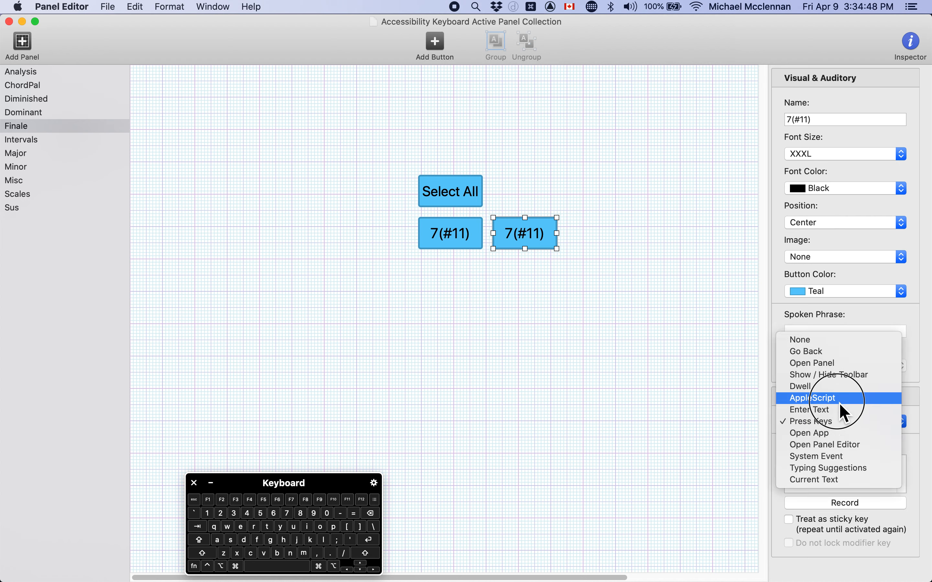
left_click(742, 341)
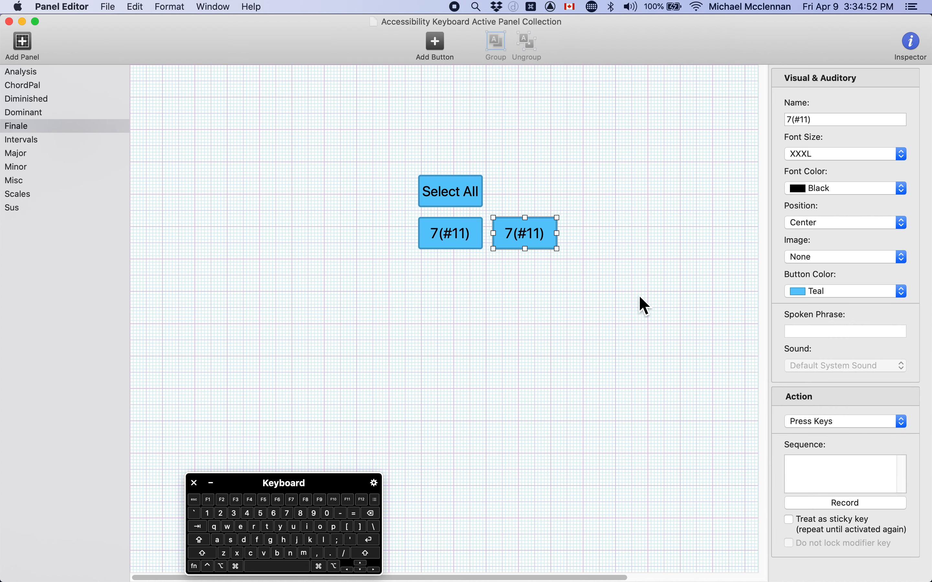
left_click(584, 277)
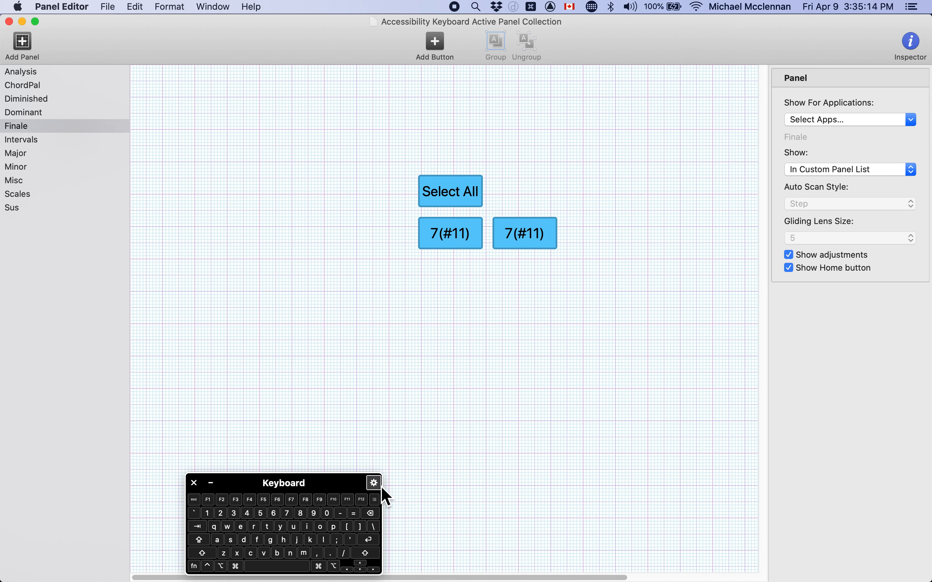
- Enlarge the on-screen Accessibility Keyboard
left_click_drag(385, 483, 650, 392)
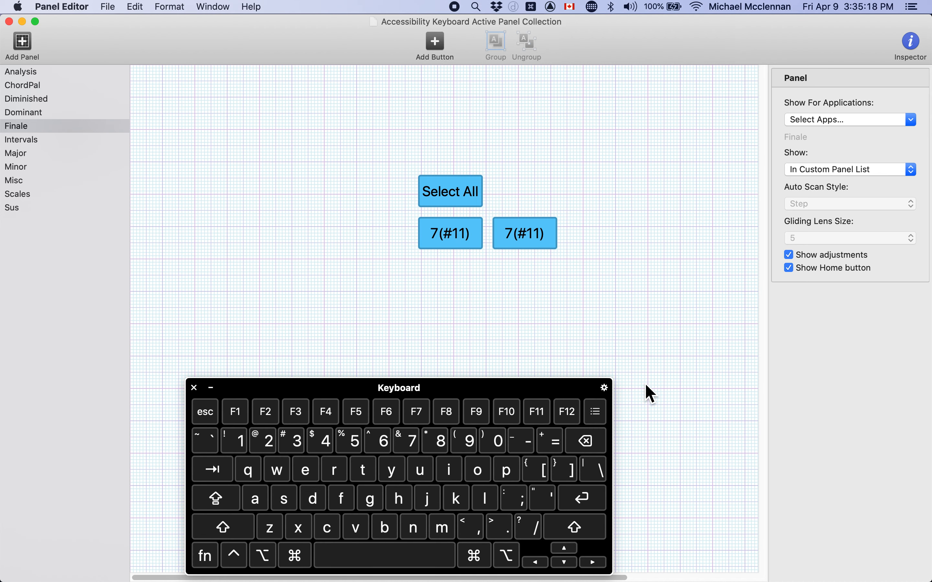